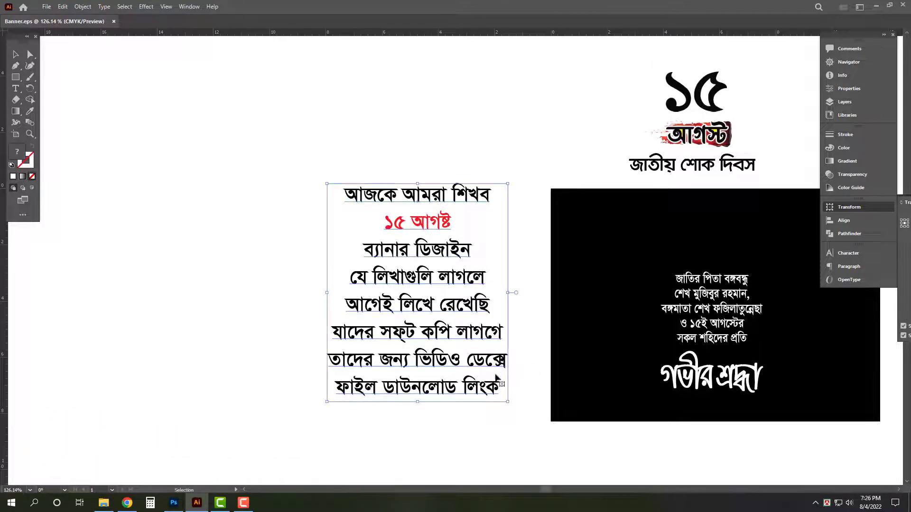
Delete the introductory Bengali text block beside the black panel.
click(517, 442)
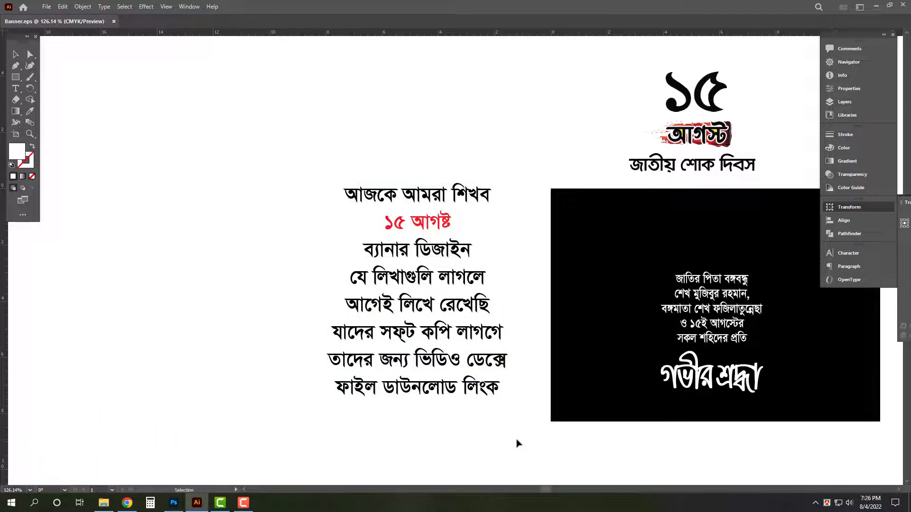
click(467, 354)
key(Delete)
scroll(480, 284, down, 4)
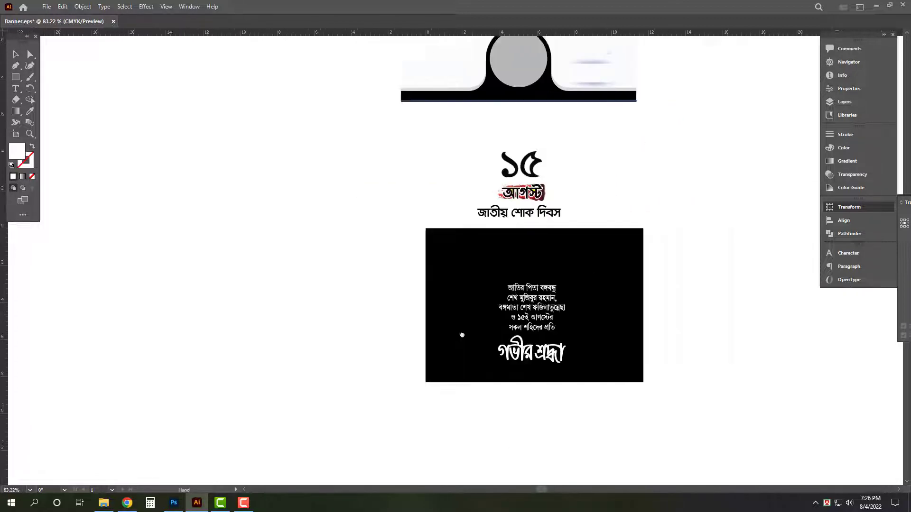
Move the heading texts and black text panel beside the banner artwork, scaled down to about half size.
drag(462, 335, 455, 353)
scroll(534, 238, down, 3)
drag(543, 277, 599, 324)
drag(422, 111, 735, 205)
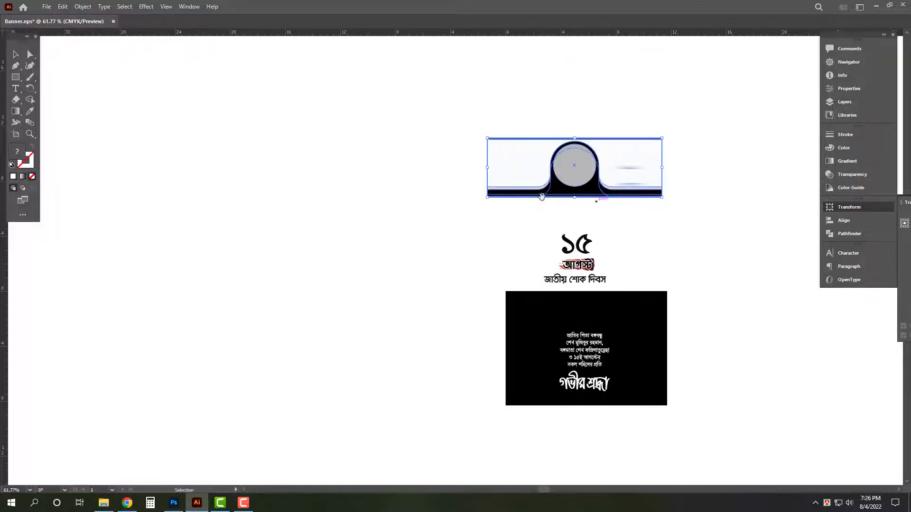
drag(541, 196, 442, 206)
click(597, 269)
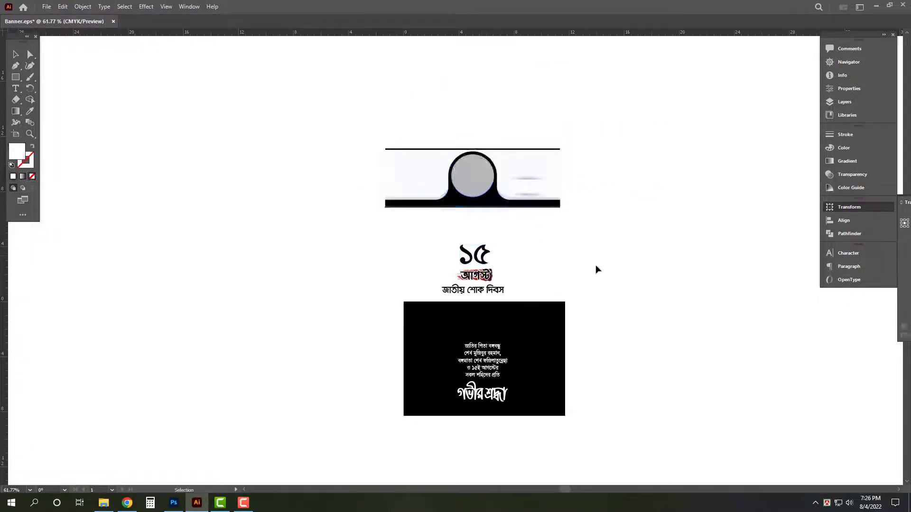
drag(378, 444, 377, 444)
drag(505, 357, 424, 398)
drag(429, 398, 635, 250)
drag(690, 309, 610, 248)
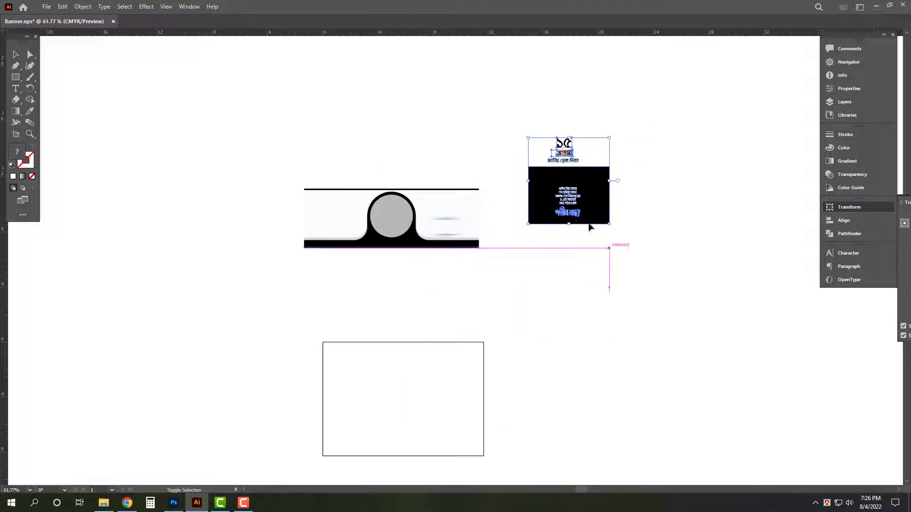
drag(593, 205, 583, 234)
drag(438, 199, 533, 220)
click(535, 222)
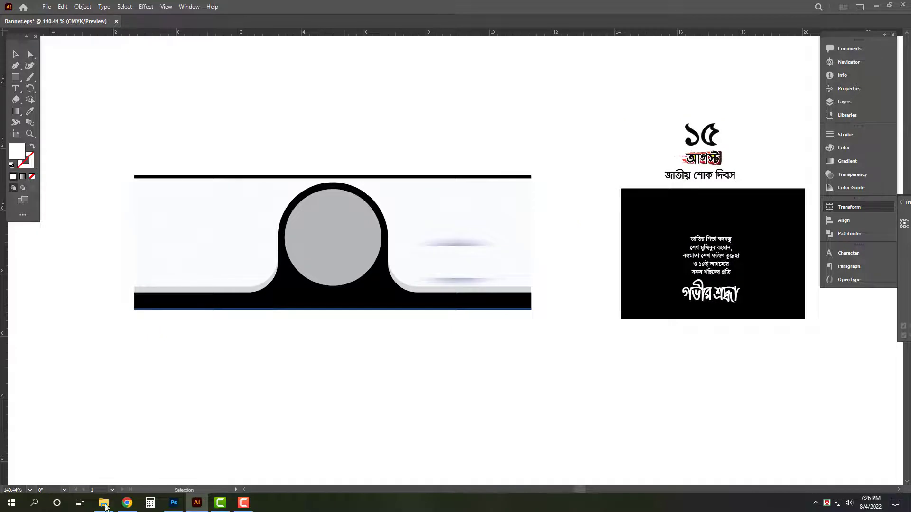
Place the portrait image from the file folder onto the canvas and embed it, flattening its layers to a single image.
click(105, 504)
drag(233, 209, 456, 232)
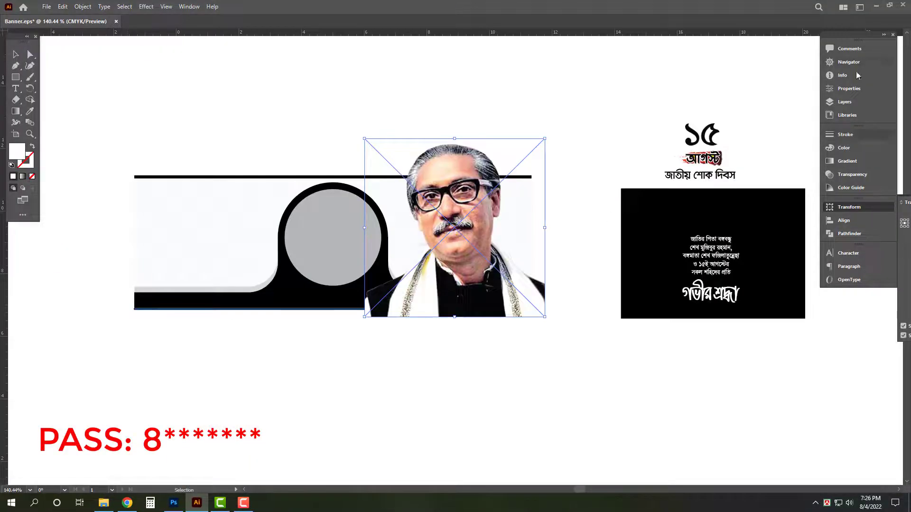
click(856, 93)
click(759, 283)
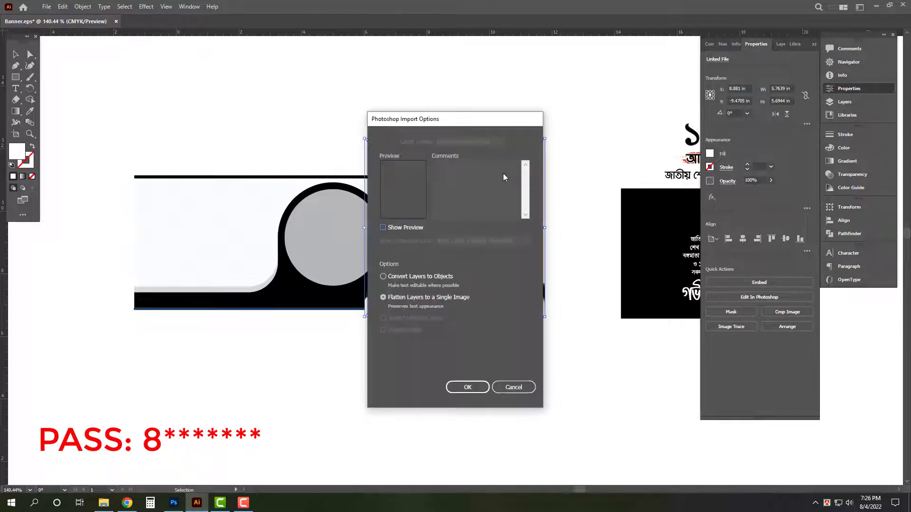
click(468, 388)
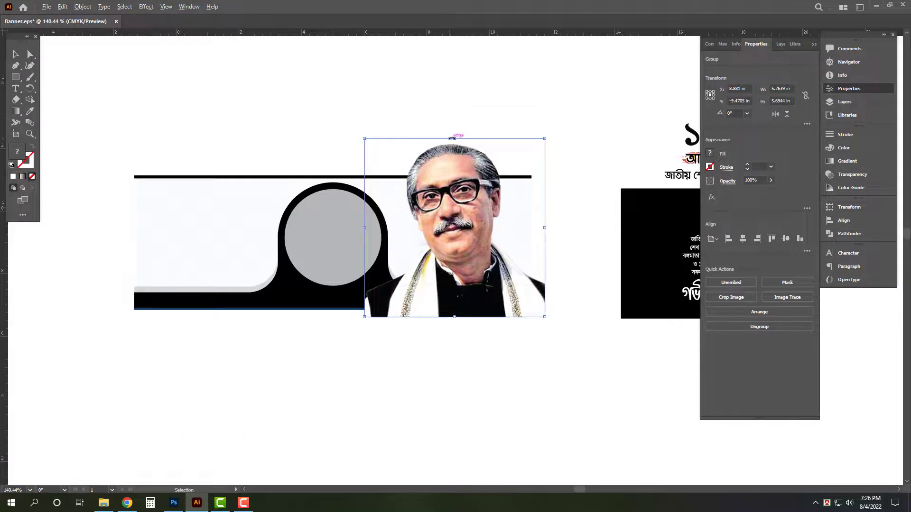
Move the portrait over the banner's grey circle and scale it down to about 2.53 by 2.50 in.
drag(453, 207, 349, 230)
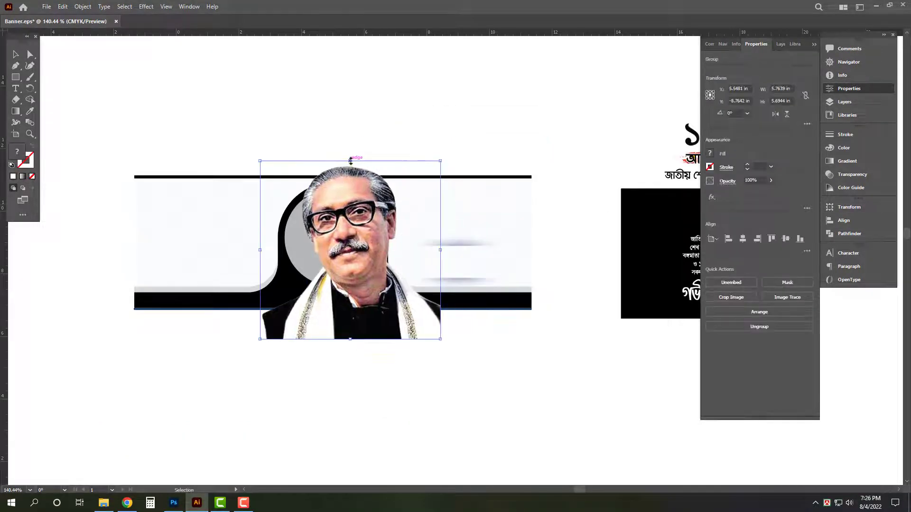
drag(351, 160, 351, 210)
drag(356, 241, 330, 219)
drag(283, 228, 362, 241)
drag(362, 241, 411, 242)
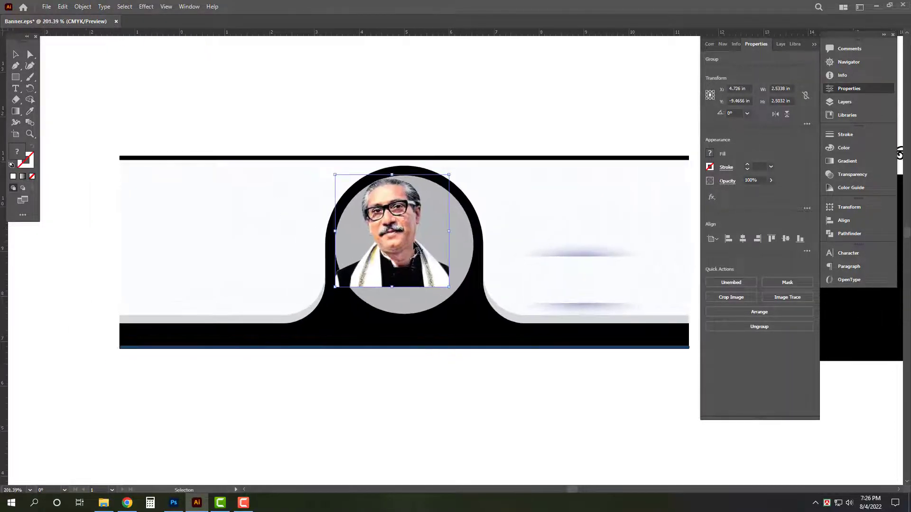
Set the canvas colour to match the user interface brightness in the preferences.
right_click(840, 40)
click(842, 86)
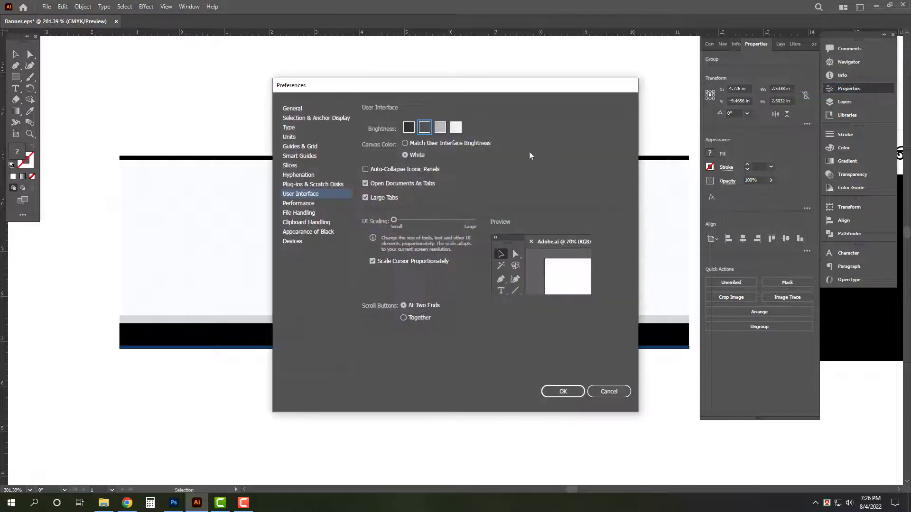
click(411, 145)
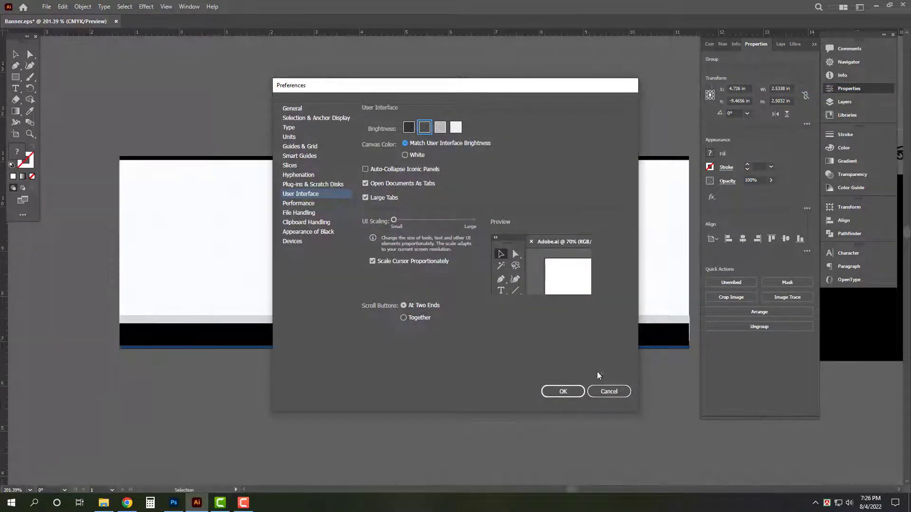
click(563, 392)
click(872, 90)
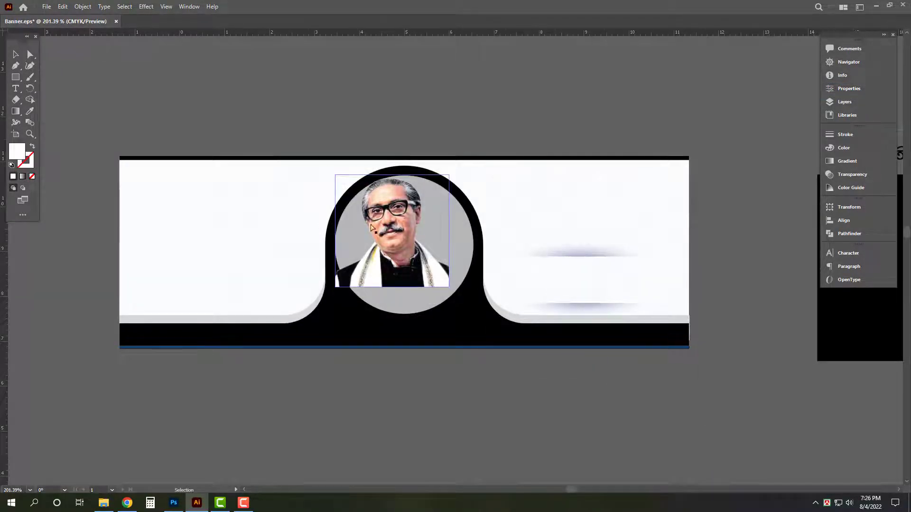
Centre the portrait on the grey circle and enlarge it to about 3.11 by 3.08 in so it spans the circle.
scroll(371, 228, up, 2)
drag(413, 195, 431, 196)
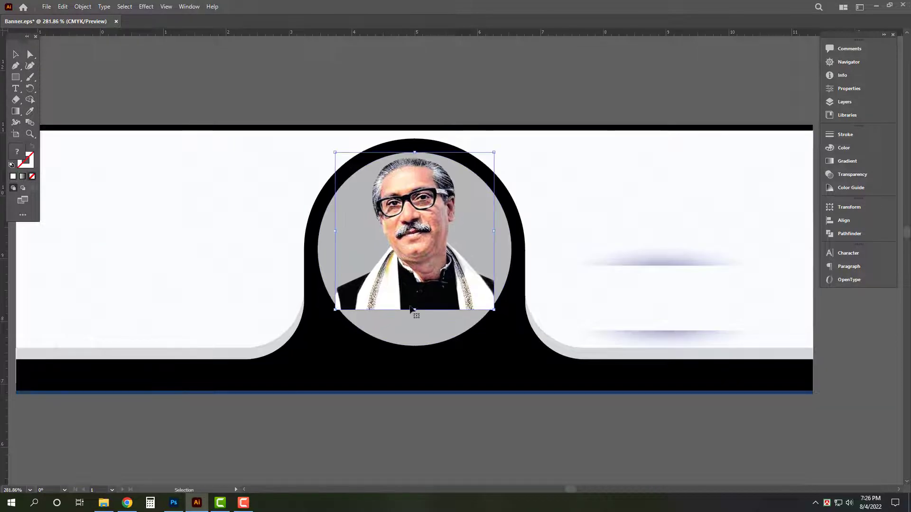
drag(415, 312, 419, 349)
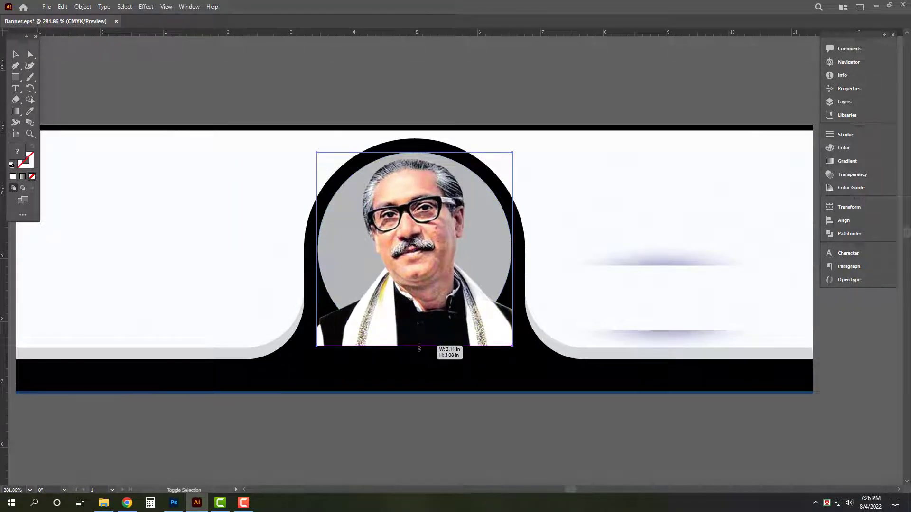
key(Right)
key(Right)
key(Down)
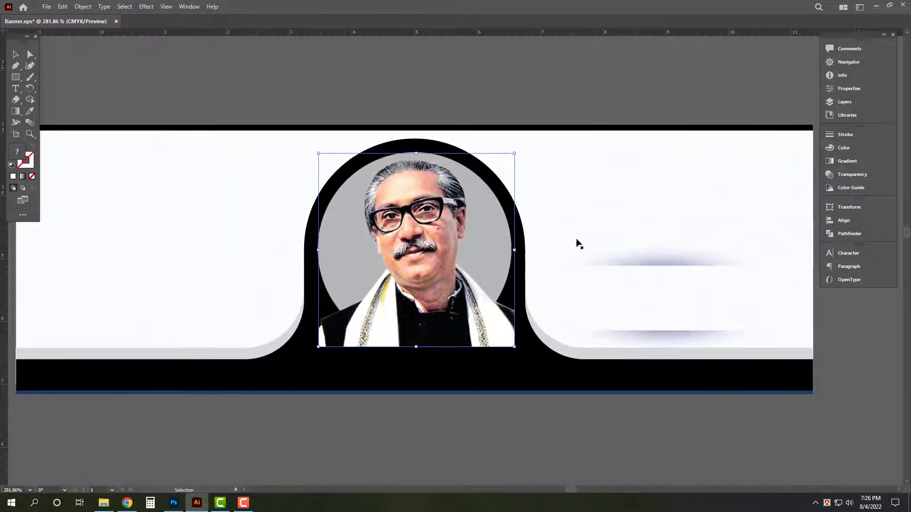
Put a copy of the grey circle in front of the portrait and make a clipping mask from the two.
click(477, 255)
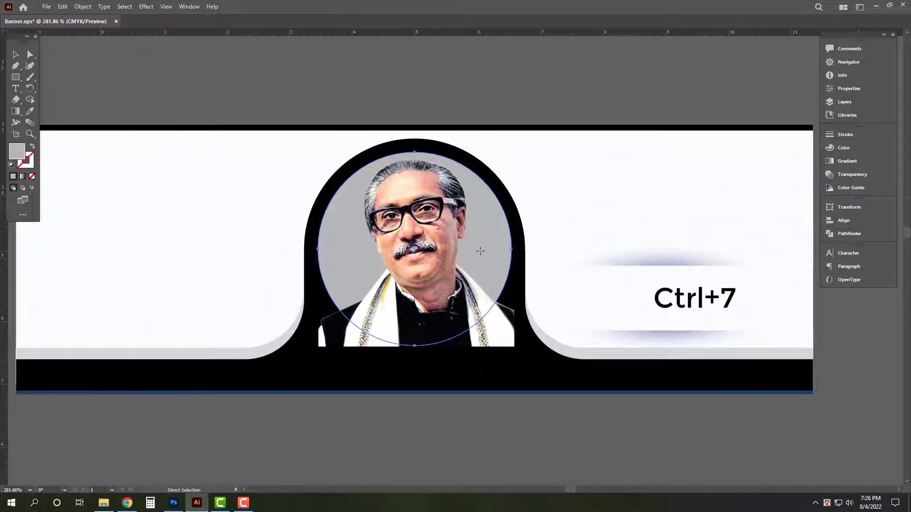
key(ctrl+shift+bracketright)
key(ctrl+a)
click(513, 446)
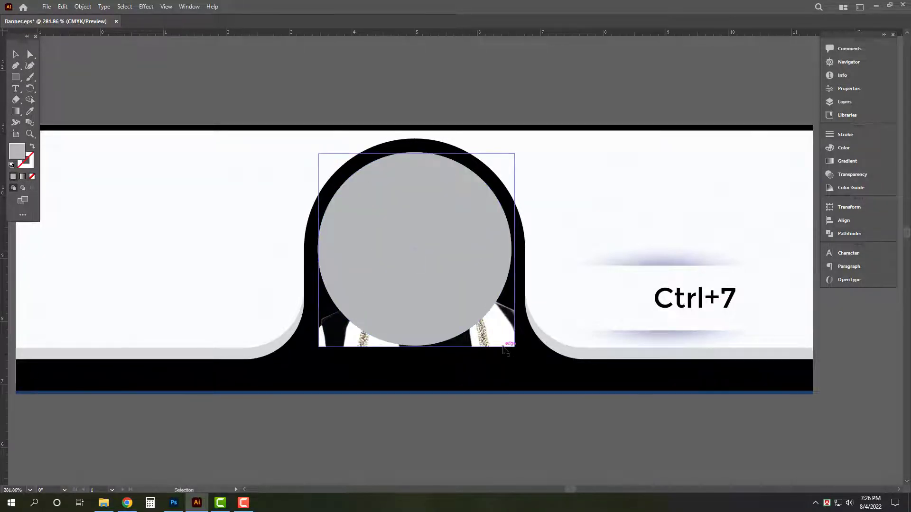
key(ctrl+7)
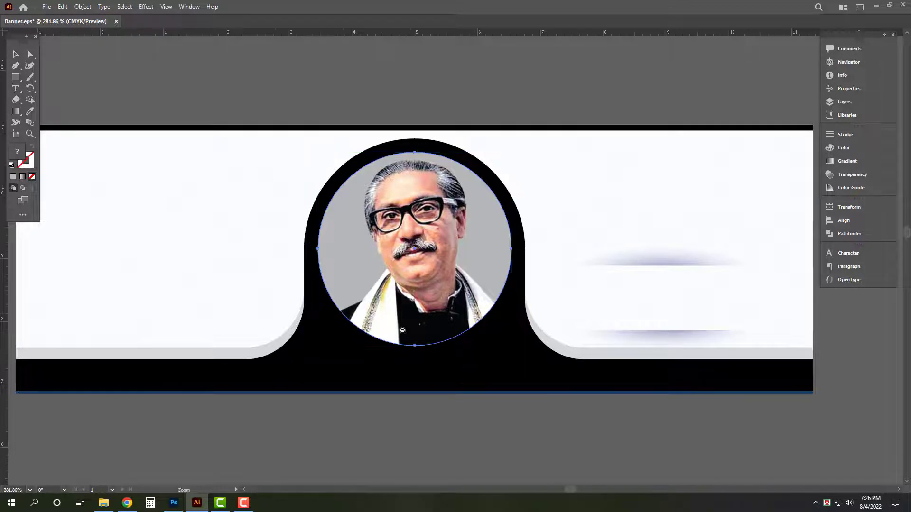
Move the "১৫ আগস্ট জাতীয় শোক দিবস" heading onto the banner's white area right of the portrait.
scroll(478, 319, down, 3)
drag(664, 399, 524, 352)
drag(604, 403, 553, 424)
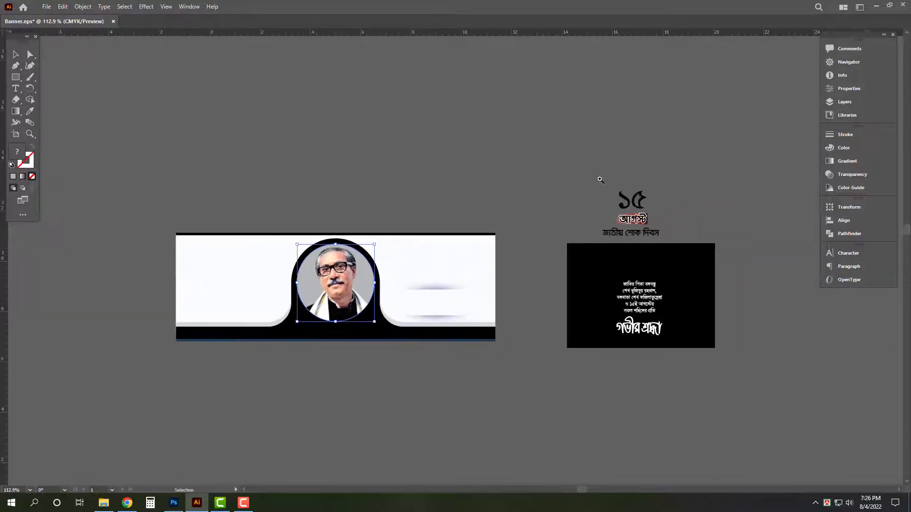
click(638, 223)
drag(637, 224, 312, 264)
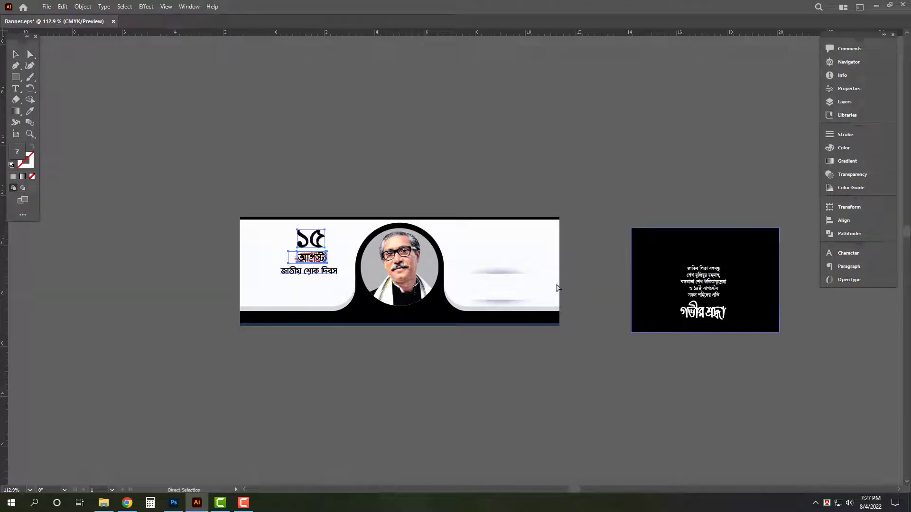
drag(309, 257, 546, 276)
drag(684, 320, 704, 326)
drag(583, 253, 588, 226)
drag(546, 249, 534, 194)
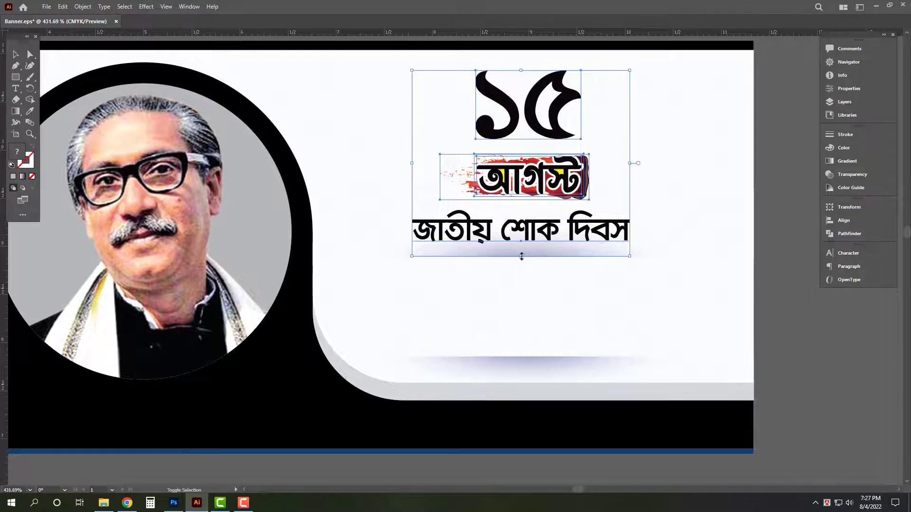
Enlarge the heading group and lower the "জাতীয় শোক দিবস" line into the space between the two soft shadows.
drag(522, 257, 529, 321)
drag(752, 349, 704, 294)
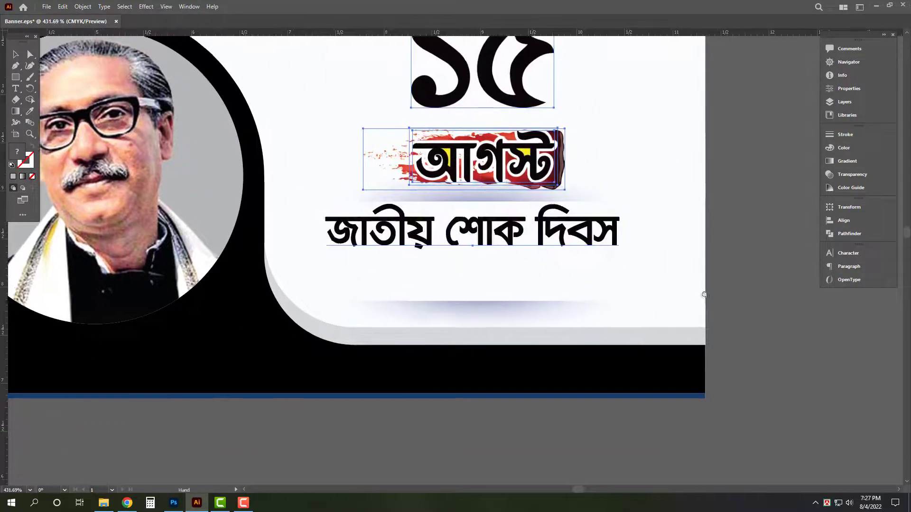
click(791, 298)
drag(573, 232, 573, 255)
drag(535, 291, 539, 324)
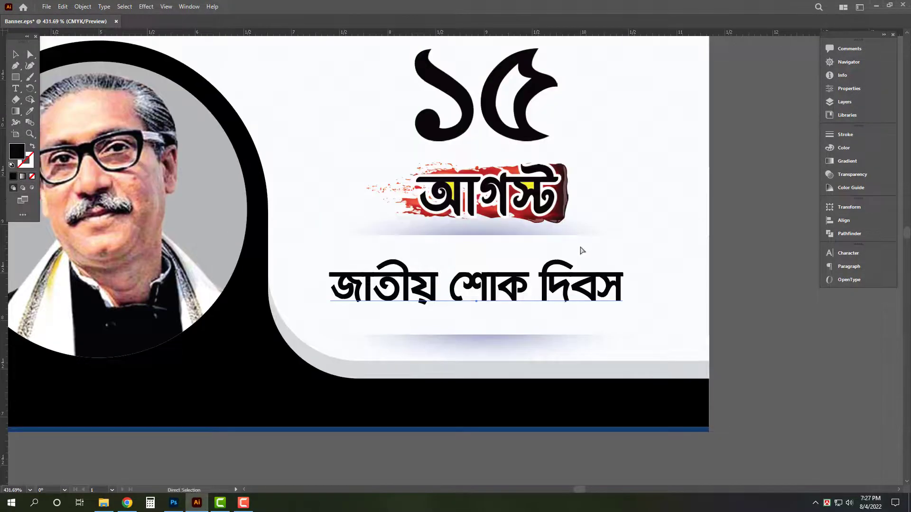
Change the font of the "জাতীয় শোক দিবস" line to Li Niladri Nodia ANSI V1.
key(ctrl+t)
key(ctrl+z)
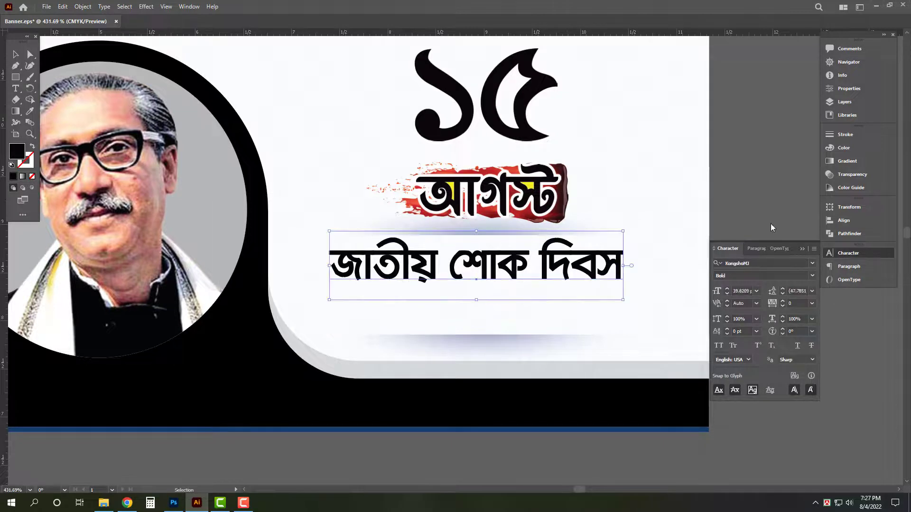
key(ctrl+shift+z)
click(756, 262)
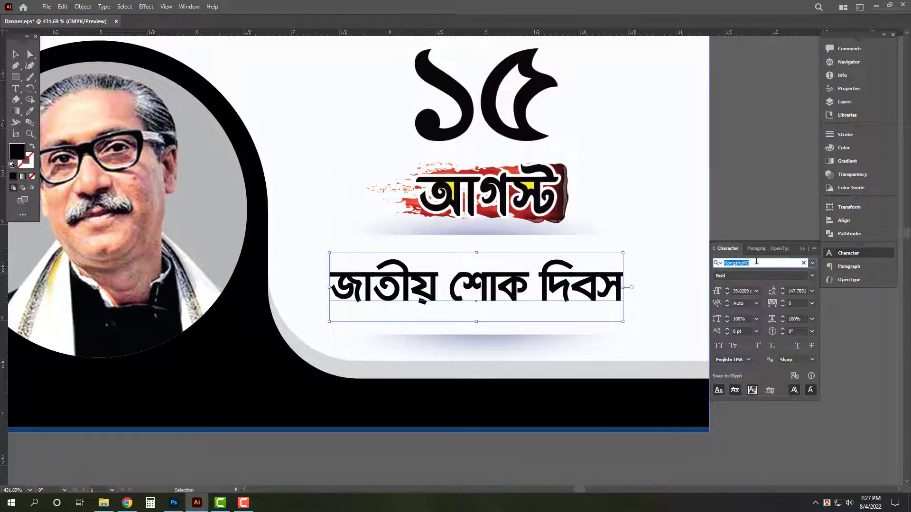
text(li)
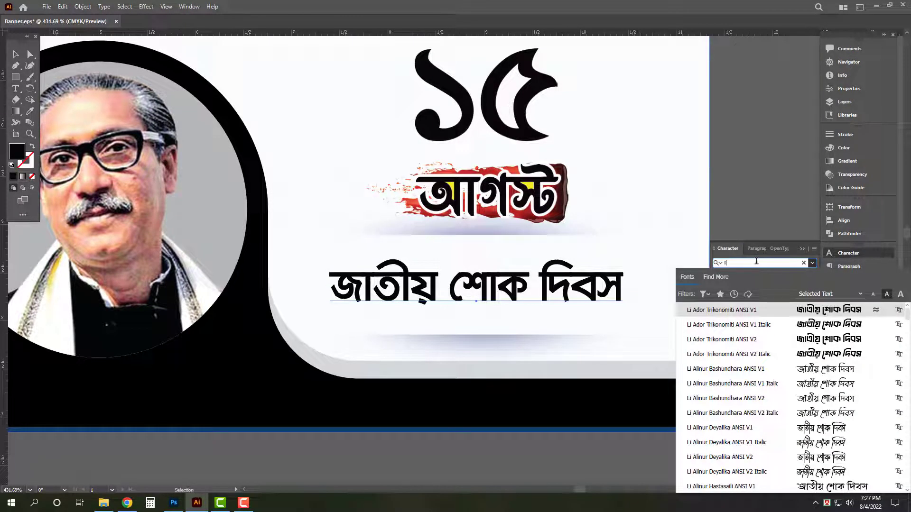
text( n)
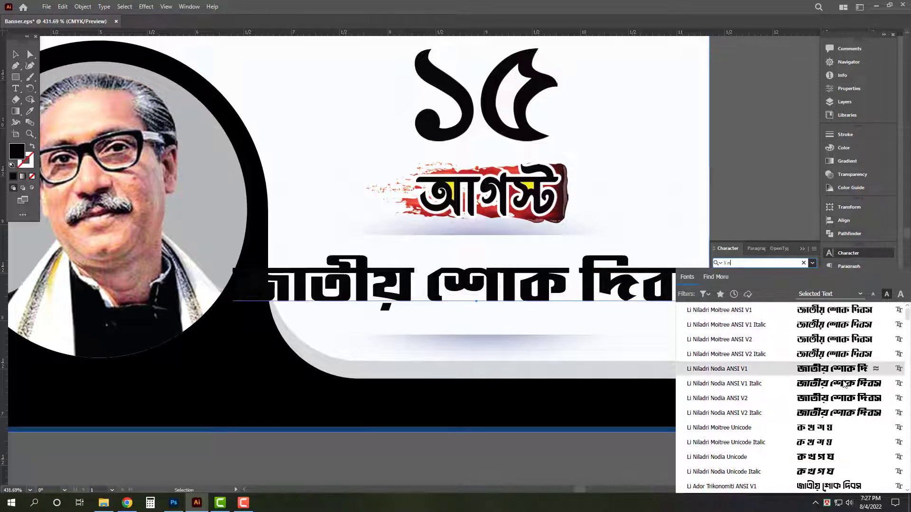
click(778, 369)
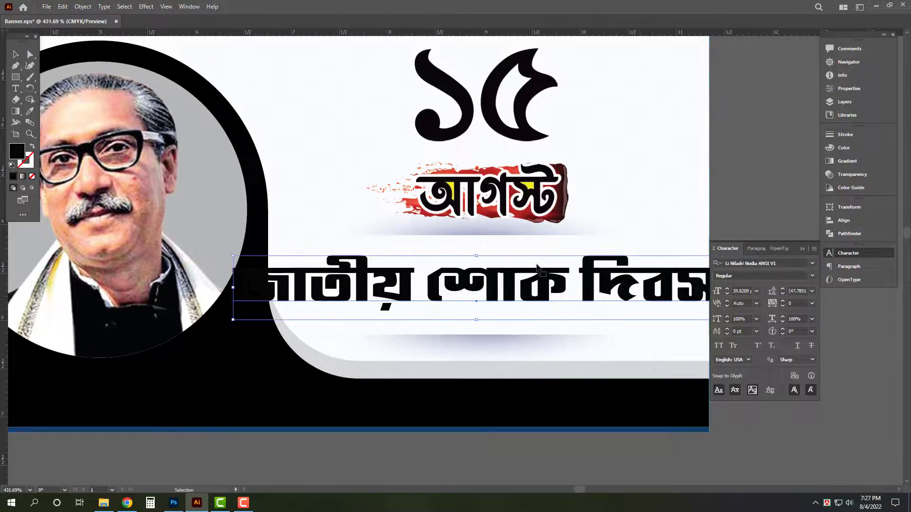
Narrow and heighten the "জাতীয় শোক দিবস" line so it fits the white area between the two soft shadows.
key(Tab)
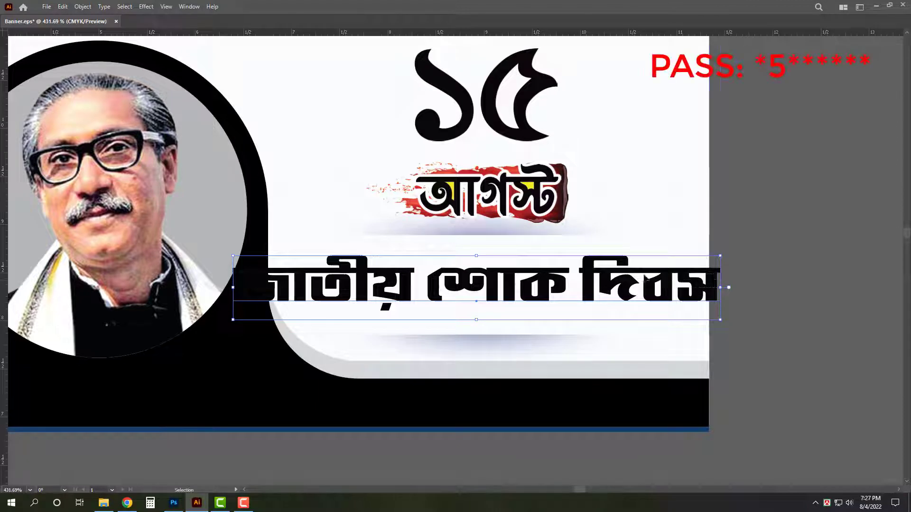
drag(720, 287, 606, 277)
drag(609, 309, 716, 341)
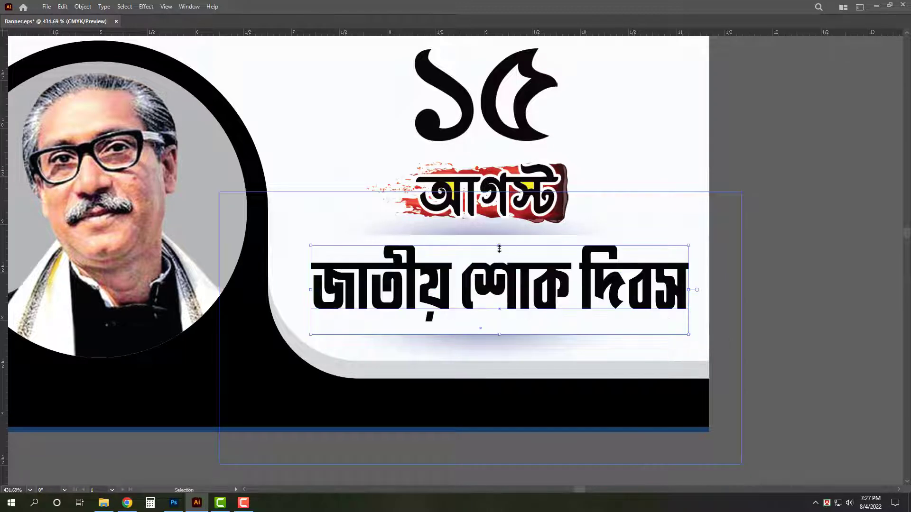
drag(500, 246, 500, 249)
key(Tab)
Fill the "জাতীয় শোক দিবস" line with red, C 0, M 100, Y 100, K 0.
click(842, 148)
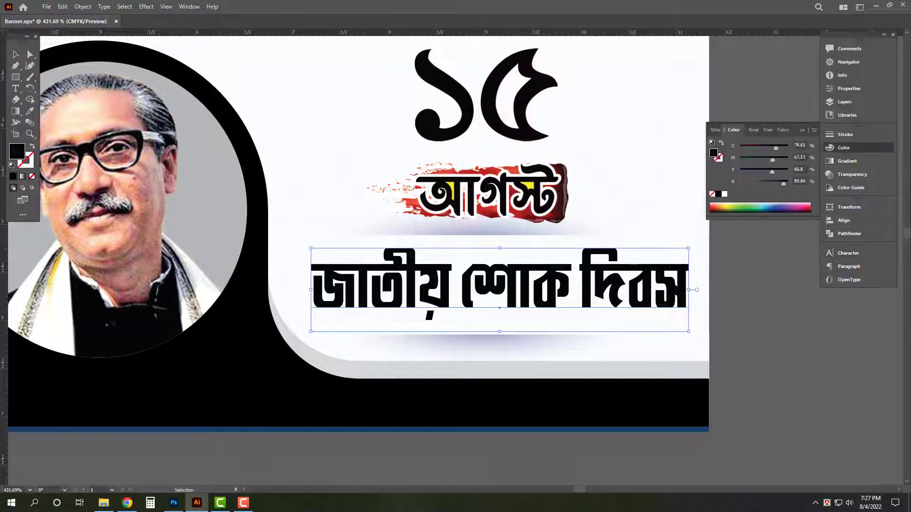
click(723, 194)
click(787, 159)
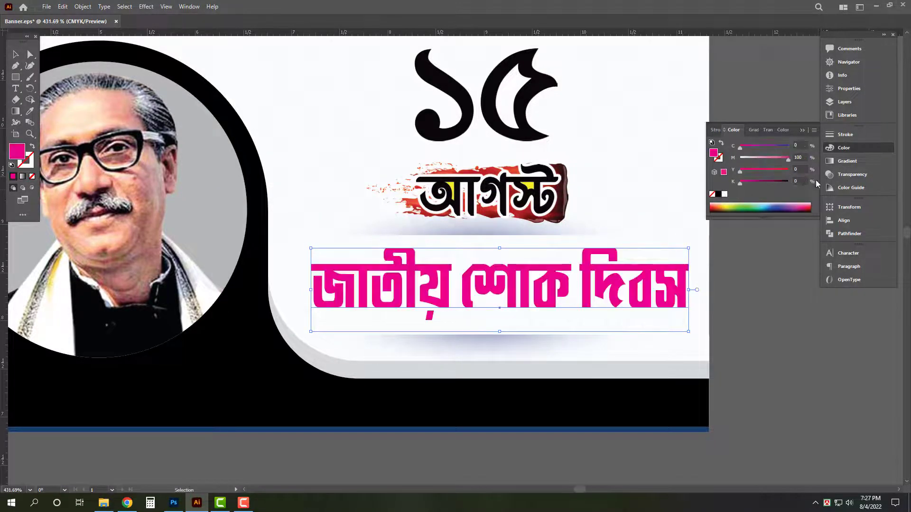
drag(776, 170, 807, 180)
click(759, 259)
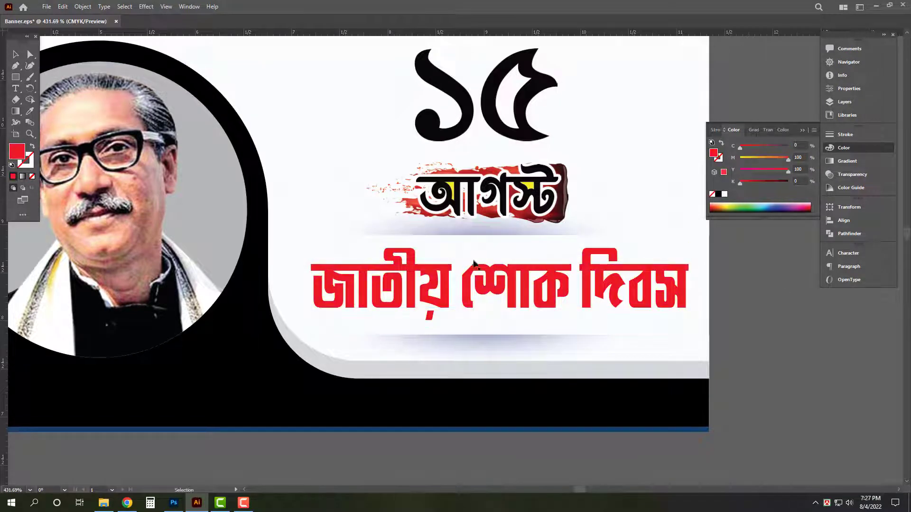
Move the tribute paragraph and "গভীর শ্রদ্ধা" lettering from the black block to the banner's empty white area, and fill them with red, M 100, Y 100.
drag(421, 267, 278, 284)
drag(502, 298, 452, 318)
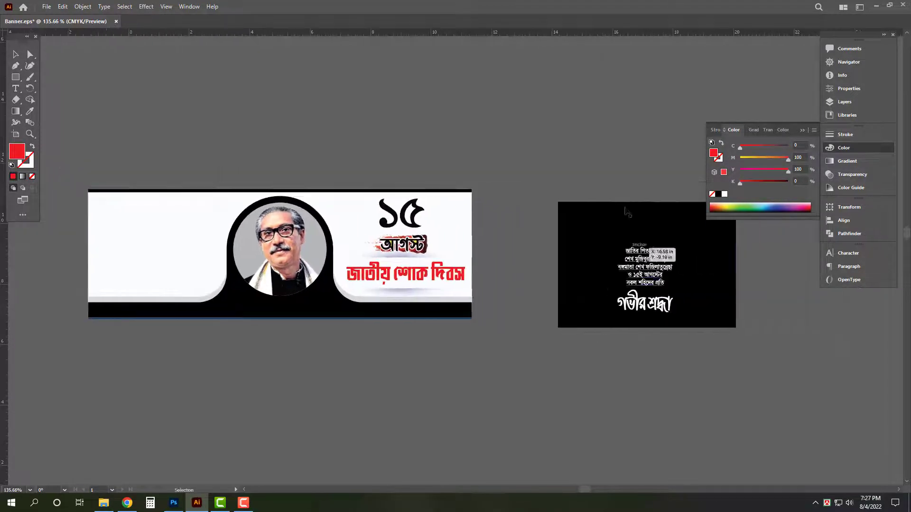
drag(678, 350, 693, 349)
shift+click(584, 243)
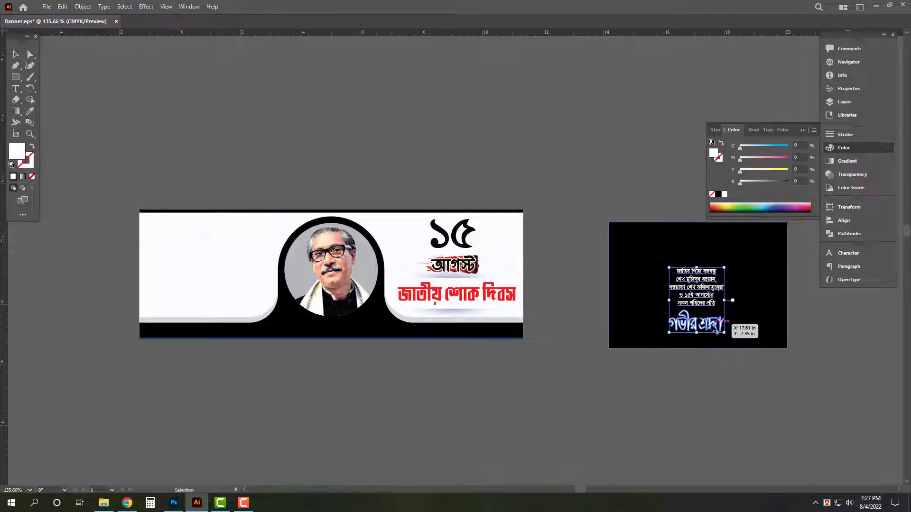
drag(490, 321, 223, 285)
drag(159, 289, 243, 323)
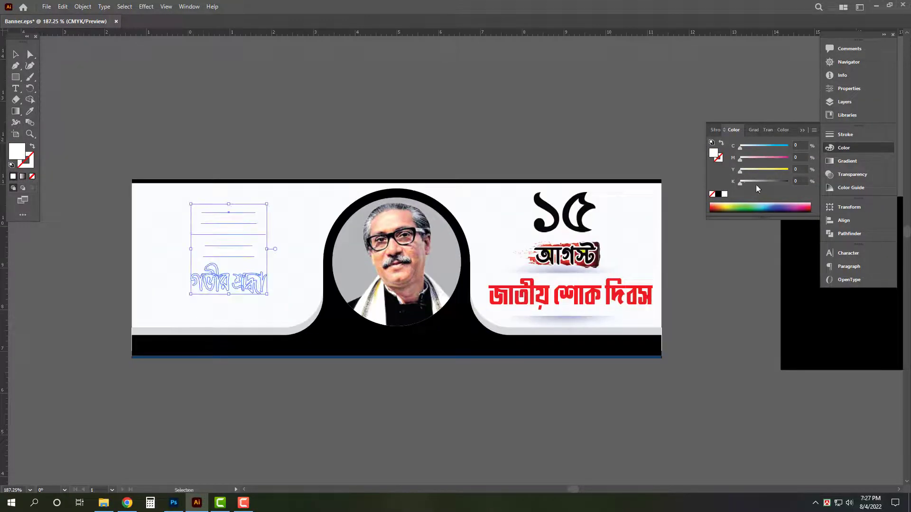
click(788, 158)
click(787, 170)
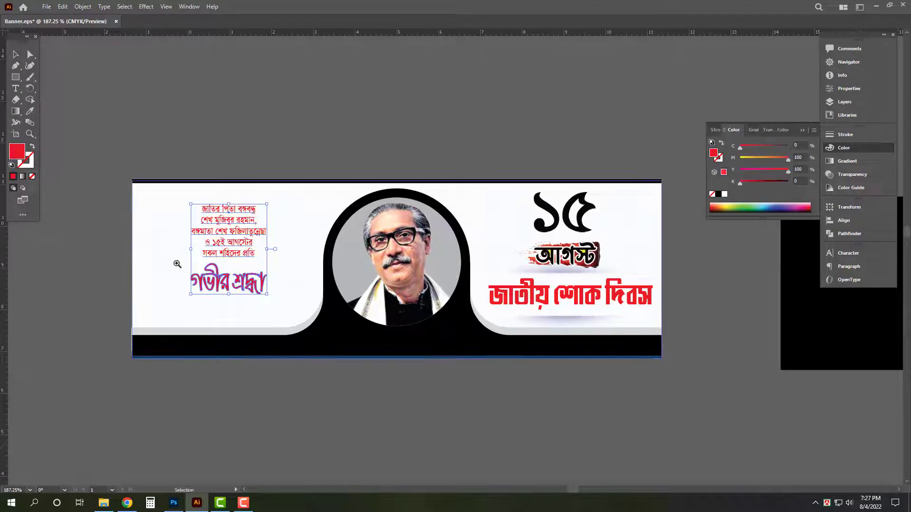
Enlarge the "গভীর শ্রদ্ধা" lettering proportionally about its centre, making it wider than the tribute paragraph above it.
drag(177, 261, 335, 342)
click(229, 341)
click(289, 336)
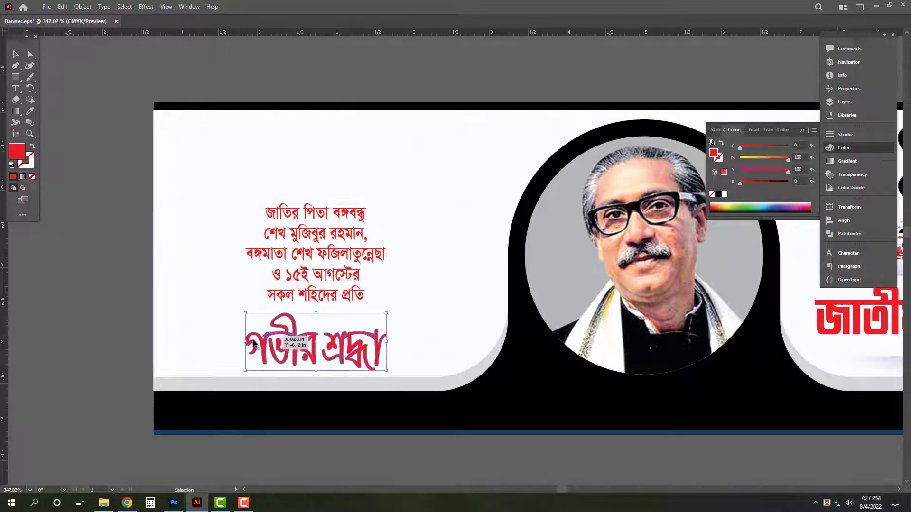
drag(243, 343, 221, 342)
click(255, 257)
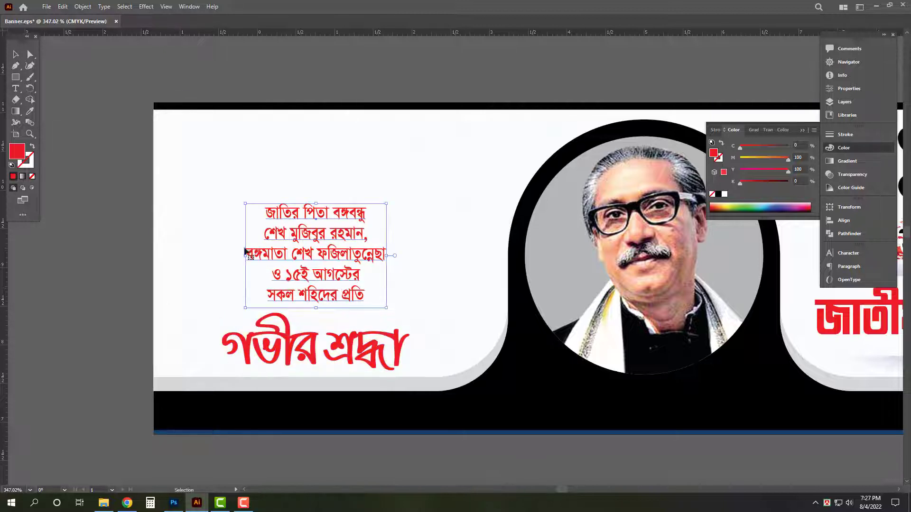
scroll(256, 257, up, 1)
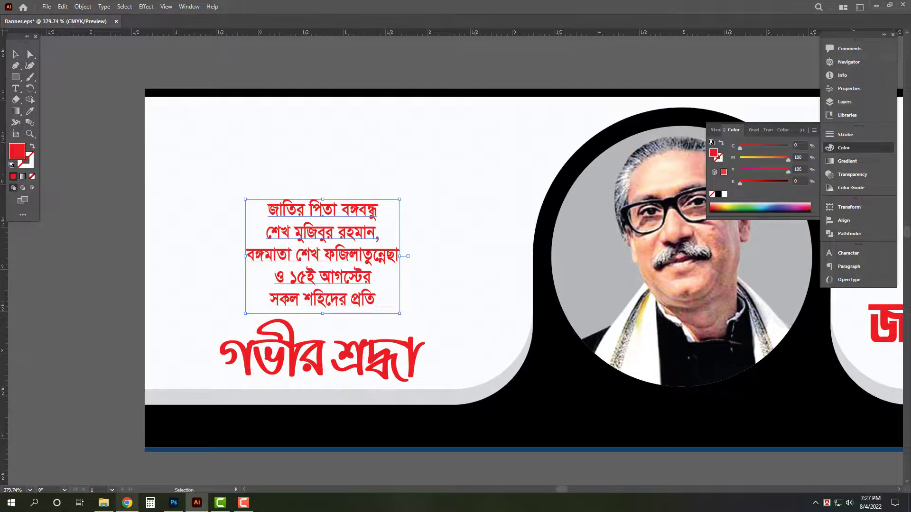
Place the martyrs' portraits image from the file folder and scale it down to about 3.32 in wide over the tribute paragraph.
click(103, 503)
drag(125, 197, 349, 235)
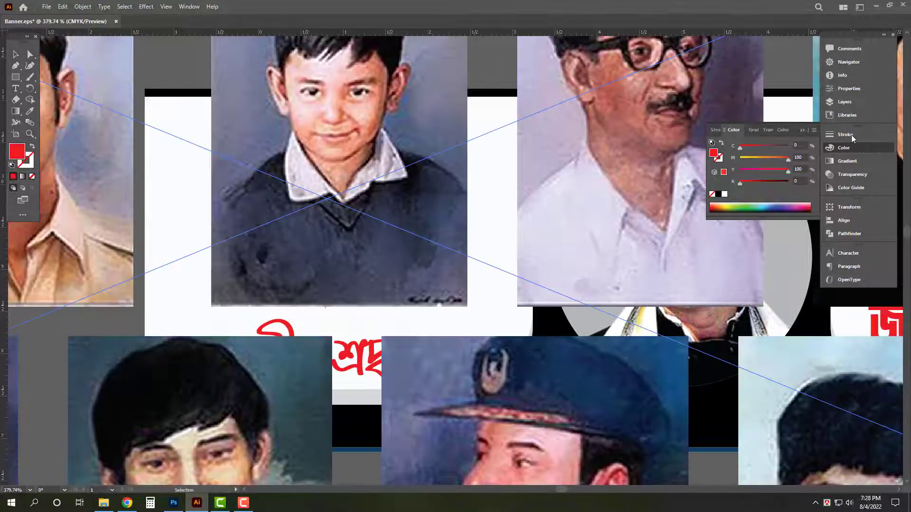
ctrl+alt+click(418, 279)
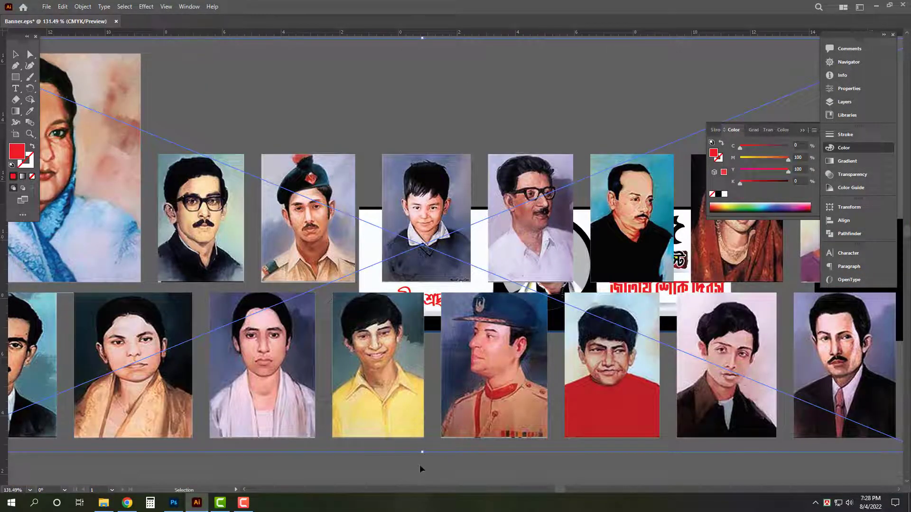
drag(425, 451, 424, 264)
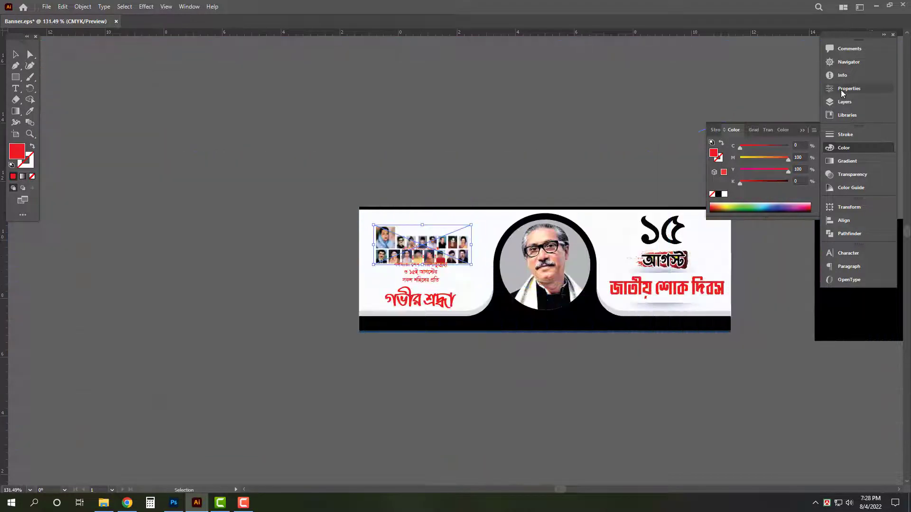
Embed the linked portraits image, flattening its layers to a single image.
click(852, 89)
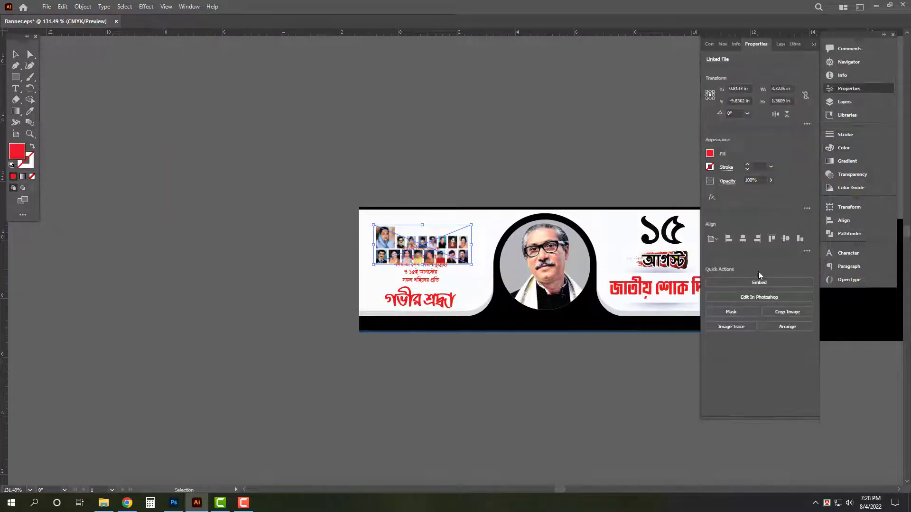
click(760, 283)
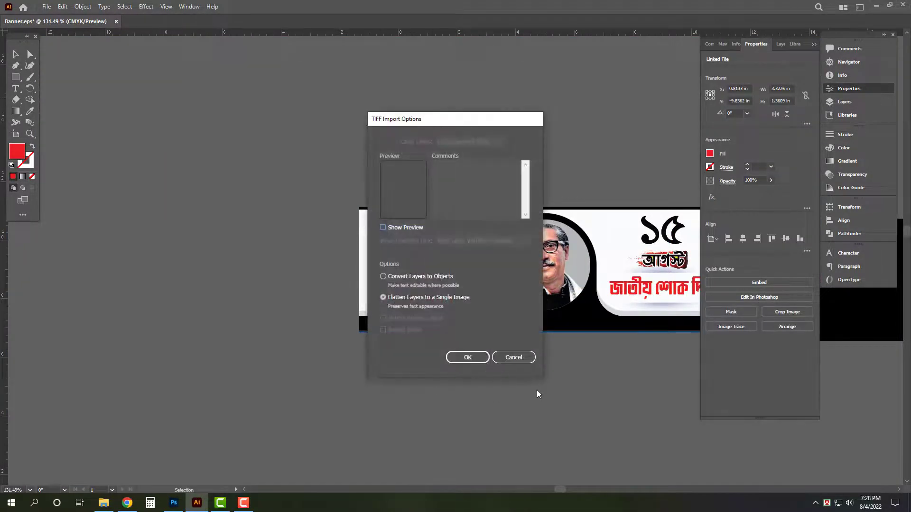
click(464, 357)
Enlarge the portraits image to about 3.77 in wide and move it to the lower part of the banner's white area beside the main portrait.
scroll(459, 236, up, 5)
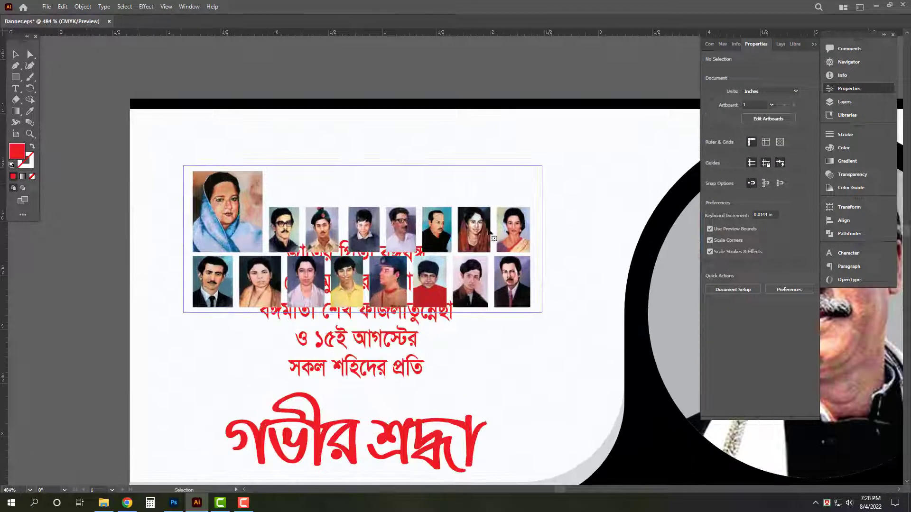
drag(481, 237, 464, 201)
scroll(465, 201, down, 3)
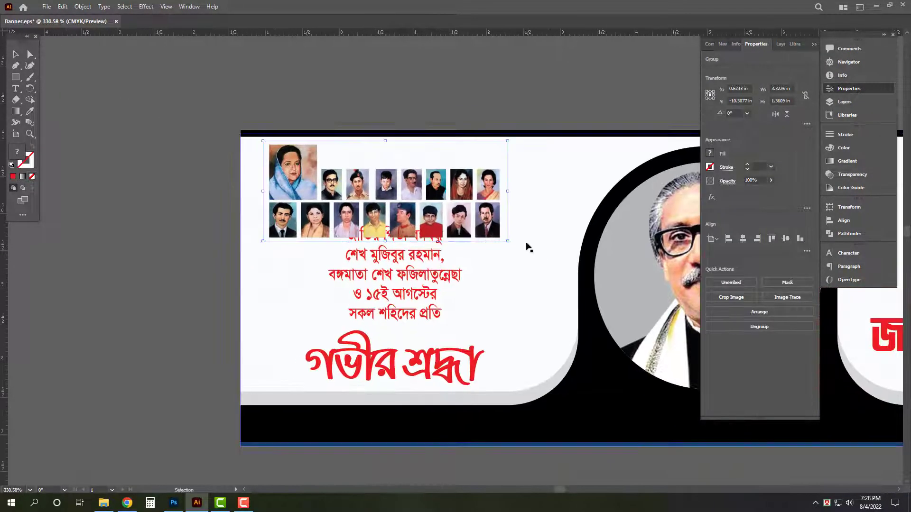
drag(508, 242, 540, 259)
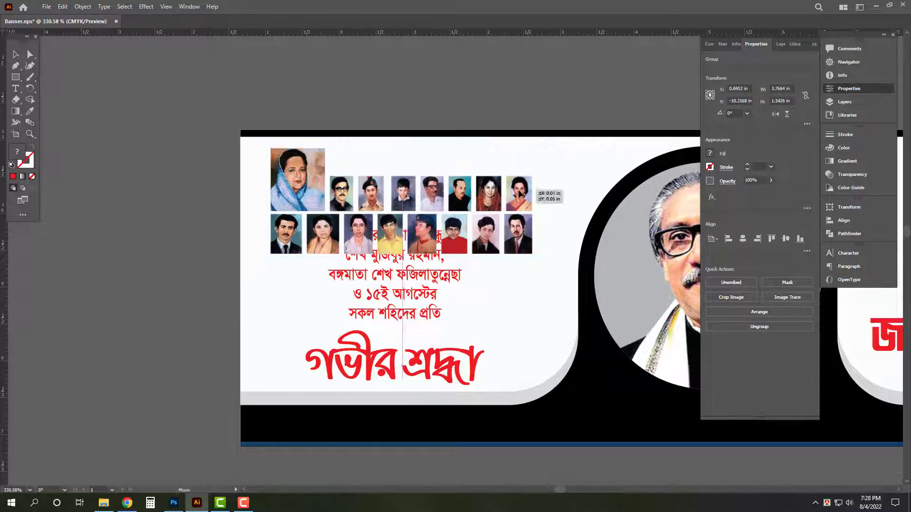
drag(517, 192, 513, 321)
key(ctrl+shift+a)
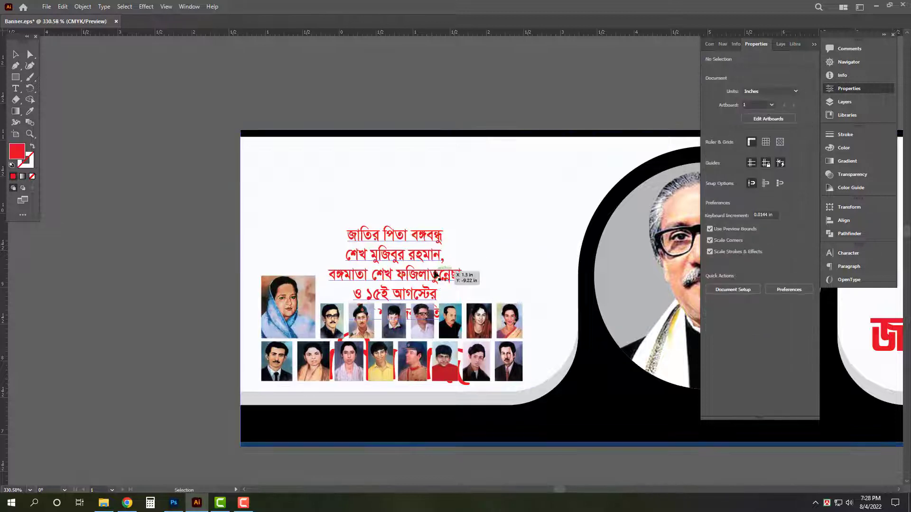
Move the tribute paragraph straight up to the upper edge of the white area, above the row of portraits.
drag(435, 274, 434, 192)
key(Tab)
key(ctrl+shift+a)
scroll(532, 256, down, 3)
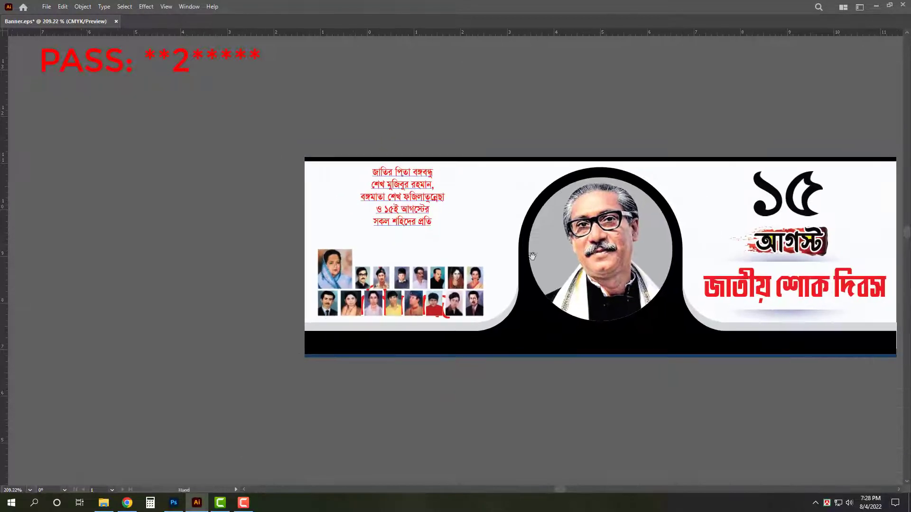
Fill the tribute paragraph with black, K 100.
drag(533, 256, 383, 270)
scroll(239, 206, up, 3)
click(293, 234)
key(Tab)
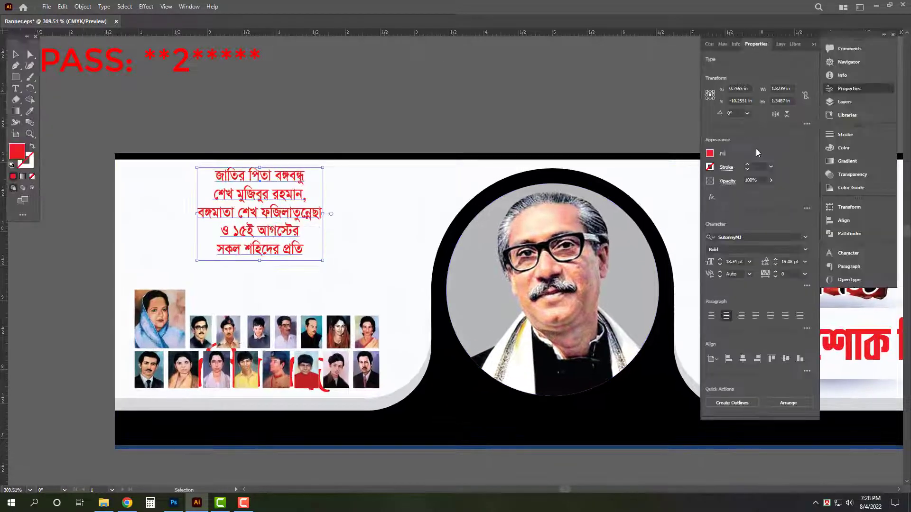
click(851, 151)
click(726, 209)
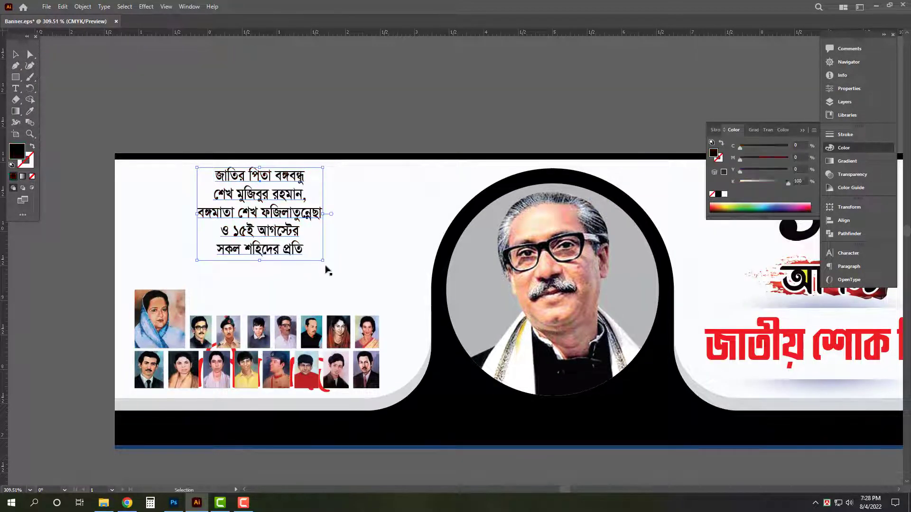
key(Tab)
key(ctrl+shift+a)
Join the tribute paragraph's second line to its first so it reads "জাতির পিতা বঙ্গবন্ধু শেখ মুজিবুর রহমান,".
scroll(220, 305, up, 1)
scroll(219, 304, up, 3)
drag(219, 305, 349, 302)
key(t)
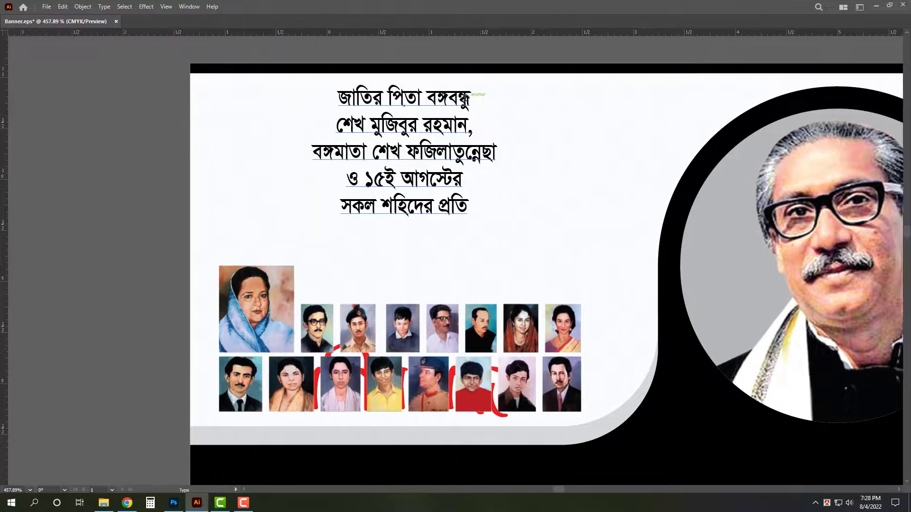
text(ু)
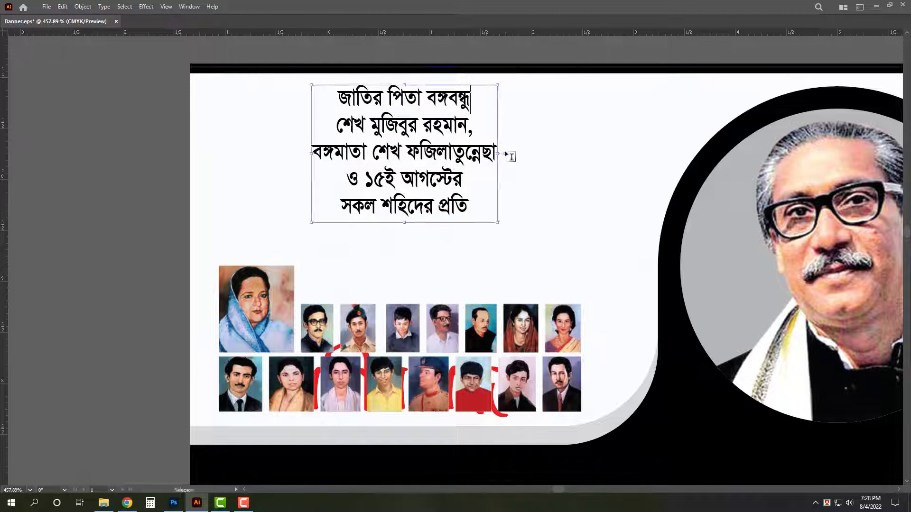
key(BackSpace)
key(Escape)
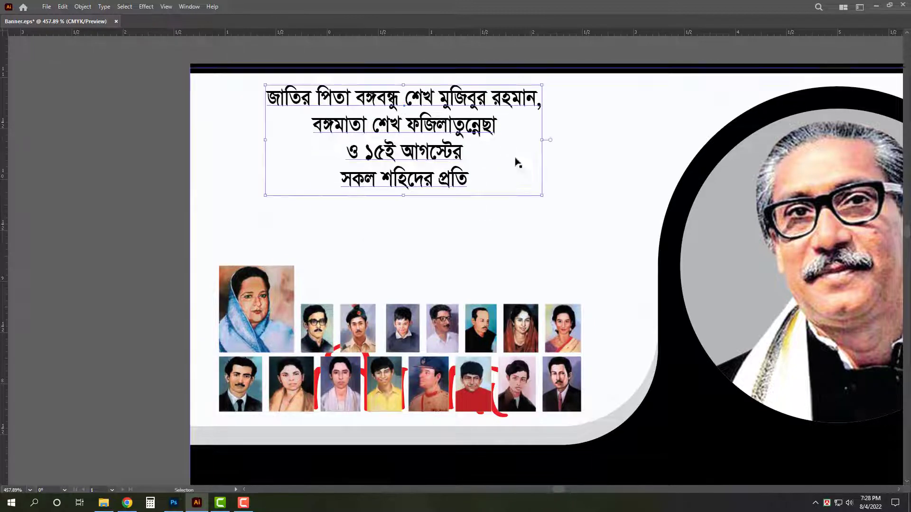
Set the font size of "শেখ মুজিবুর রহমান," in the first line to 23 pt.
key(Tab)
drag(406, 101, 564, 106)
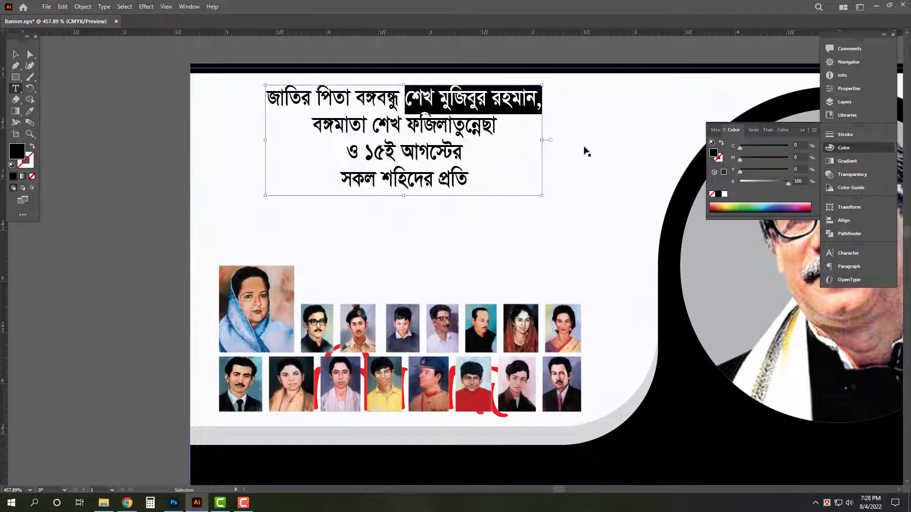
key(ctrl+t)
text(30)
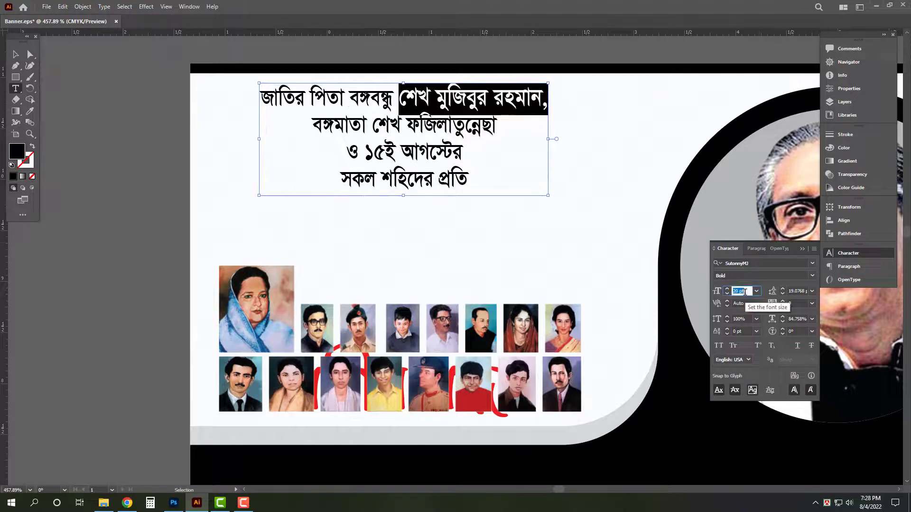
key(Return)
key(shift+Down)
key(Up)
key(Up)
key(Up)
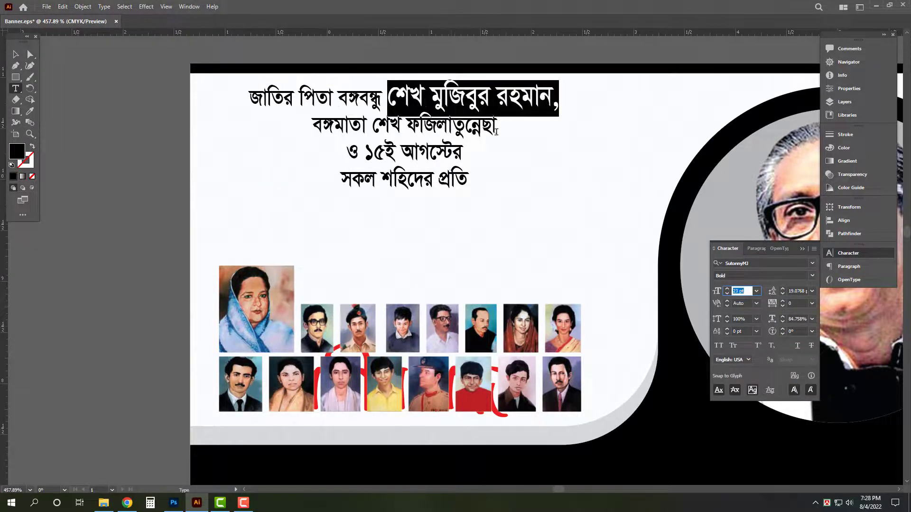
Set the font size of "শেখ ফজিলাতুন্নেছা" in the second line to 23 pt.
click(366, 172)
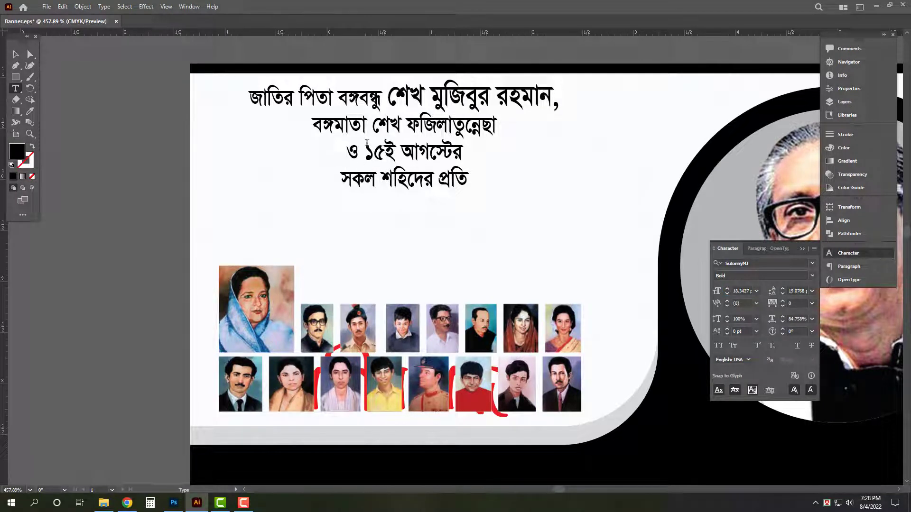
drag(373, 125, 572, 128)
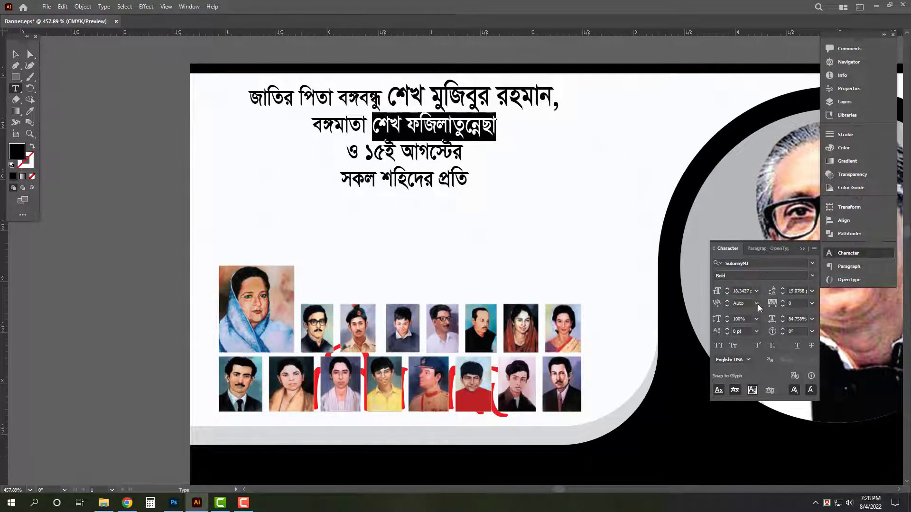
key(Up)
key(Up)
key(Up)
key(Up)
key(Up)
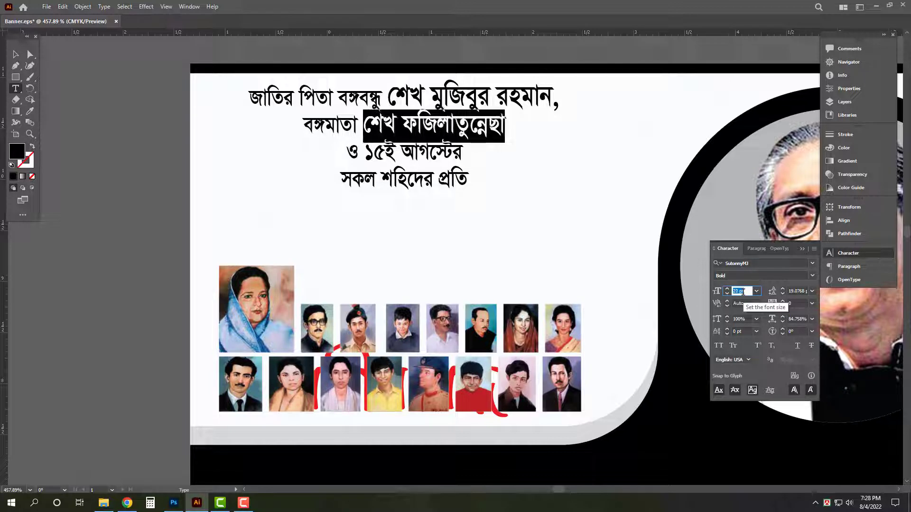
Increase the line spacing of the whole tribute paragraph to about 25.08 pt.
key(Escape)
key(alt+Down)
key(alt+Down)
key(alt+Down)
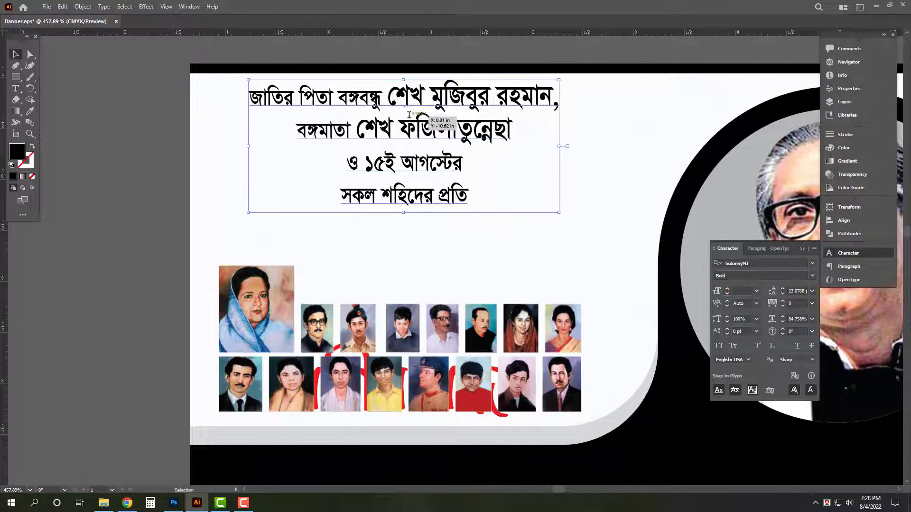
click(520, 225)
Join the paragraph's last two lines into one and move its leading "ও" to the end of the line above.
key(t)
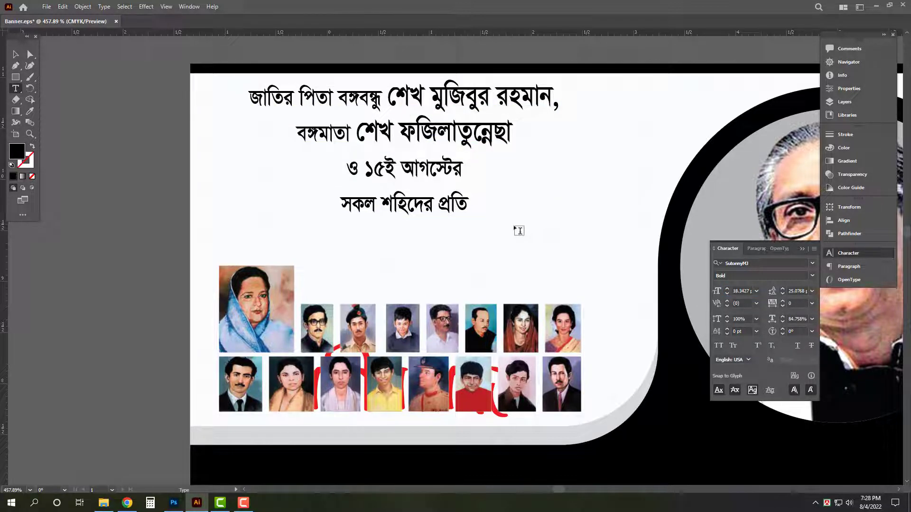
key(BackSpace)
key(Escape)
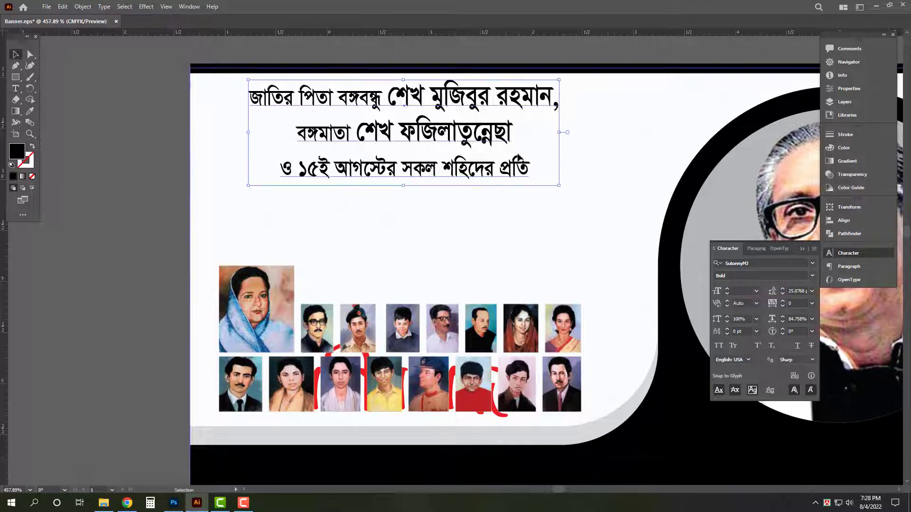
double_click(284, 174)
key(BackSpace)
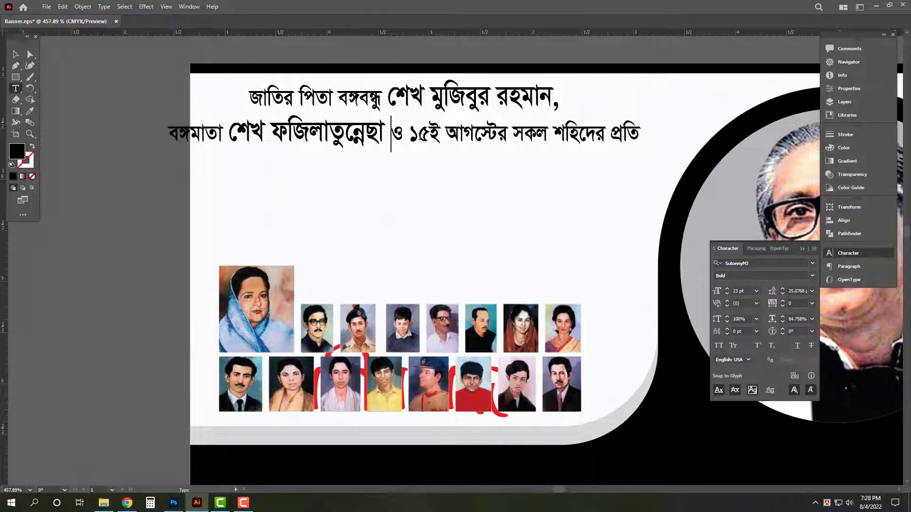
click(412, 137)
key(BackSpace)
key(Return)
Cut the line "১৫ই আগস্টের সকল শহিদের প্রতি" out of the paragraph and enlarge the remaining two lines proportionally.
triple_click(459, 176)
key(ctrl+c)
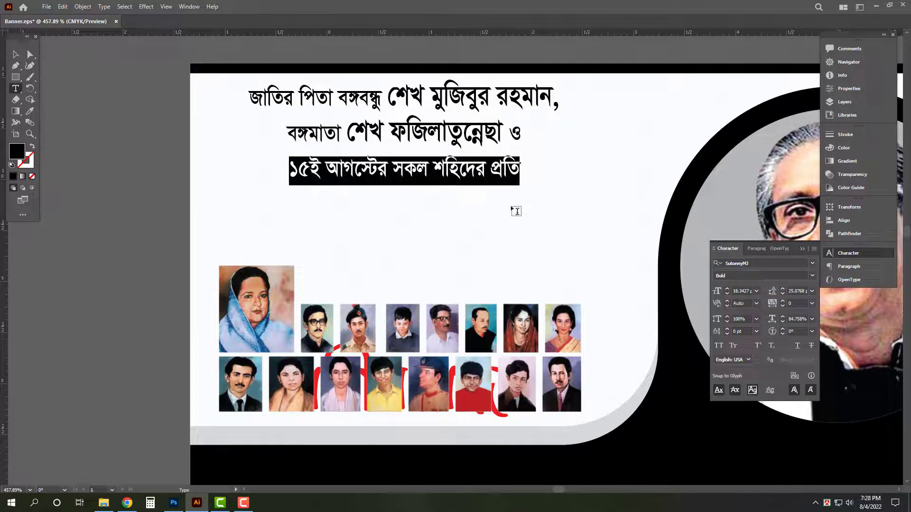
key(BackSpace)
key(Escape)
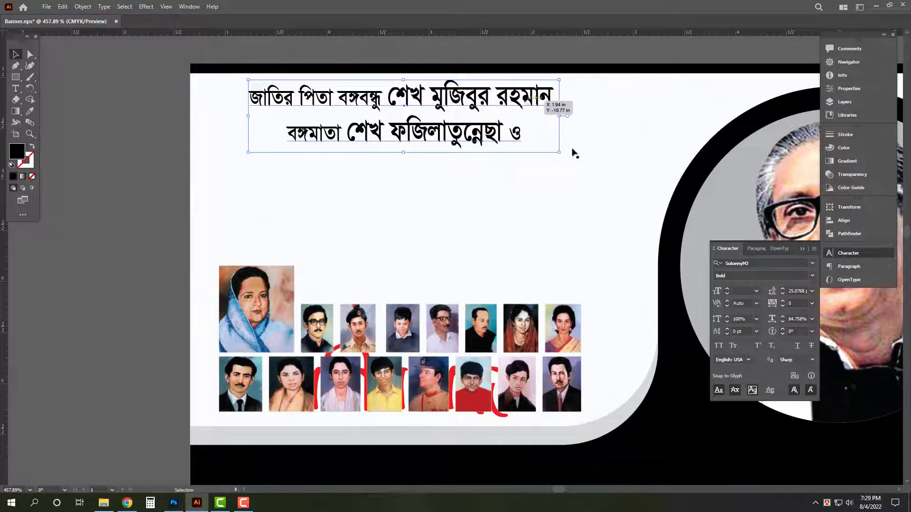
drag(559, 152, 616, 163)
Duplicate the two-line paragraph just below itself and replace the copy's text with the line "১৫ই আগস্টের সকল শহিদের প্রতি".
drag(576, 117, 457, 178)
triple_click(532, 163)
key(ctrl+a)
key(ctrl+v)
key(Escape)
shift+click(468, 136)
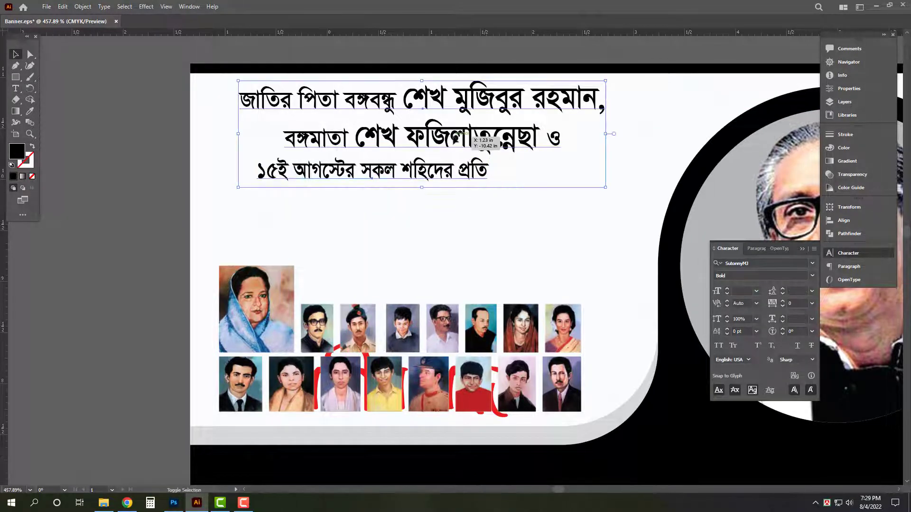
Align the line "১৫ই আগস্টের সকল শহিদের প্রতি" with the tribute paragraph and scale it, centred, to the width of the paragraph's second line.
click(861, 222)
click(714, 229)
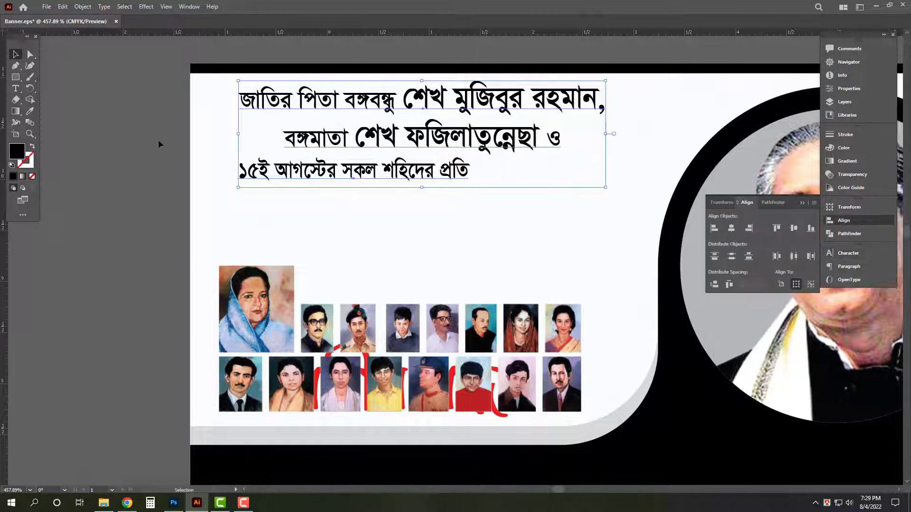
click(422, 197)
click(463, 179)
drag(472, 188, 605, 236)
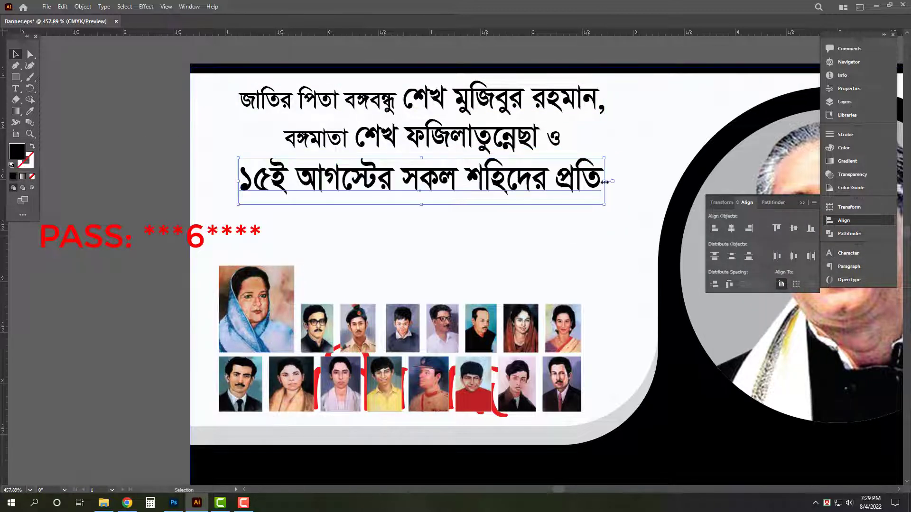
drag(605, 181, 560, 181)
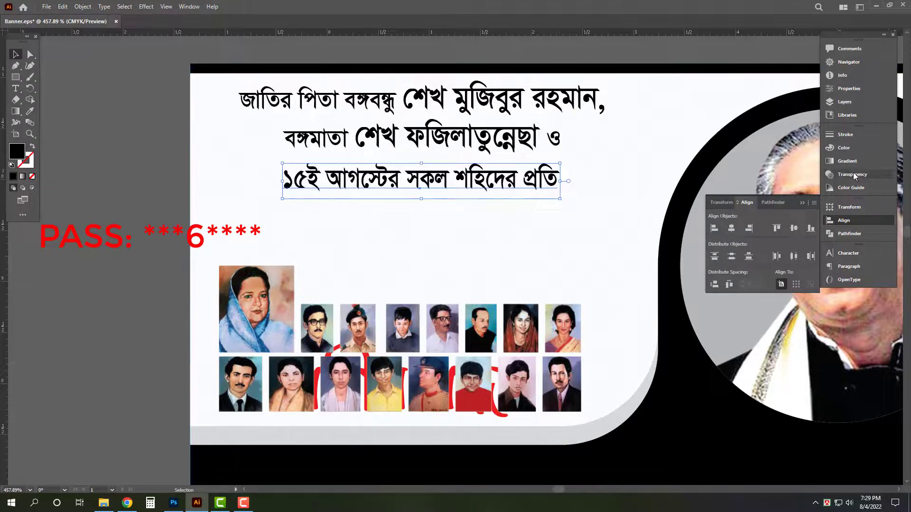
Fill the line "১৫ই আগস্টের সকল শহিদের প্রতি" with a dark magenta of 100% magenta and 50% black.
click(844, 148)
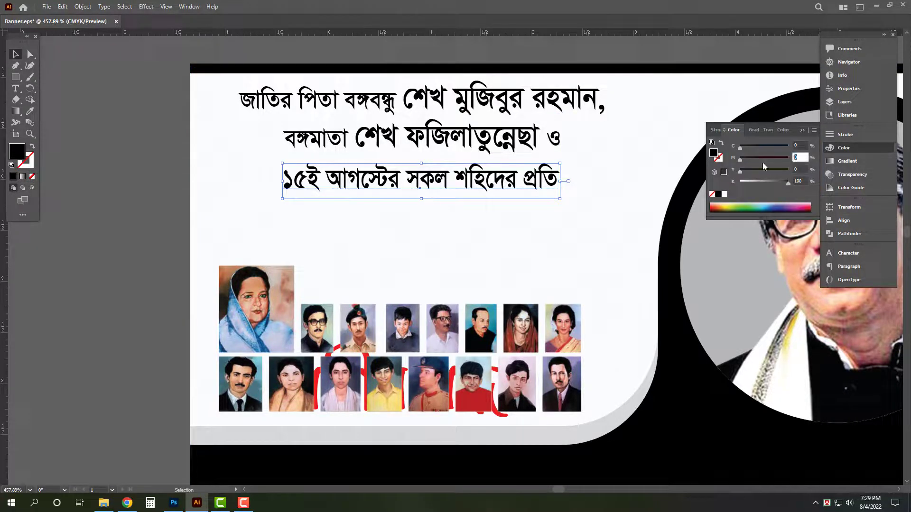
text(100)
key(Tab)
key(Tab)
text(50)
key(Return)
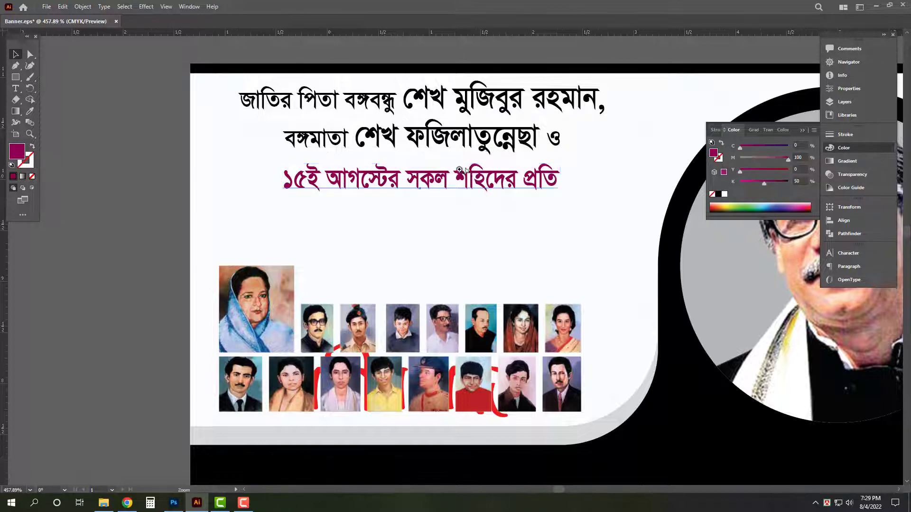
Move the red lettering "গভীর শ্রদ্ধা" into the gap above the martyrs' portraits, flush with the right end of the portrait rows.
scroll(458, 170, down, 2)
drag(486, 336, 556, 239)
scroll(507, 231, up, 3)
drag(584, 187, 495, 211)
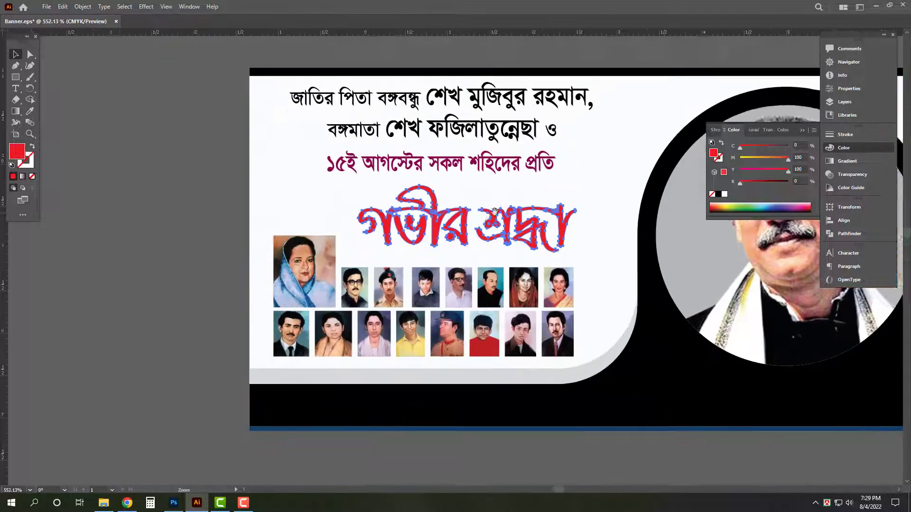
key(ctrl+z)
Shift the two-line black tribute paragraph slightly down, away from the banner's upper edge.
click(394, 74)
click(426, 162)
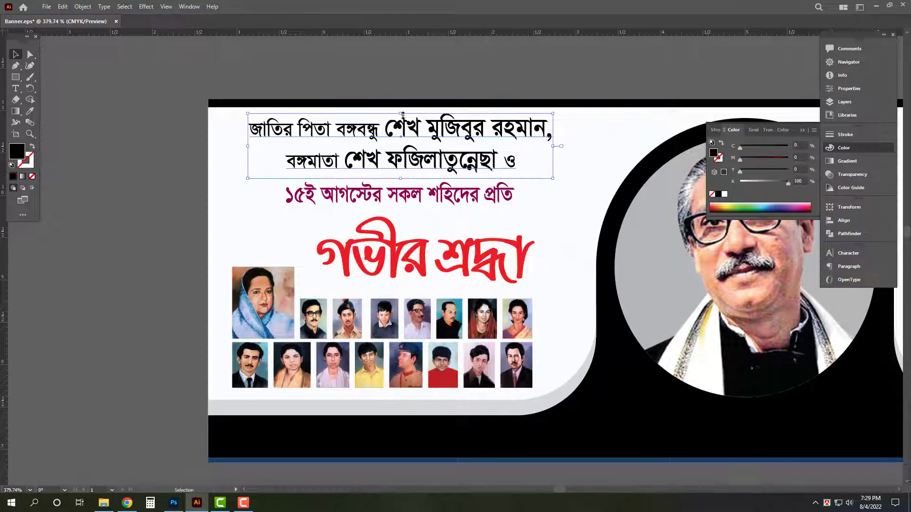
drag(401, 113, 402, 120)
key(Down)
key(Down)
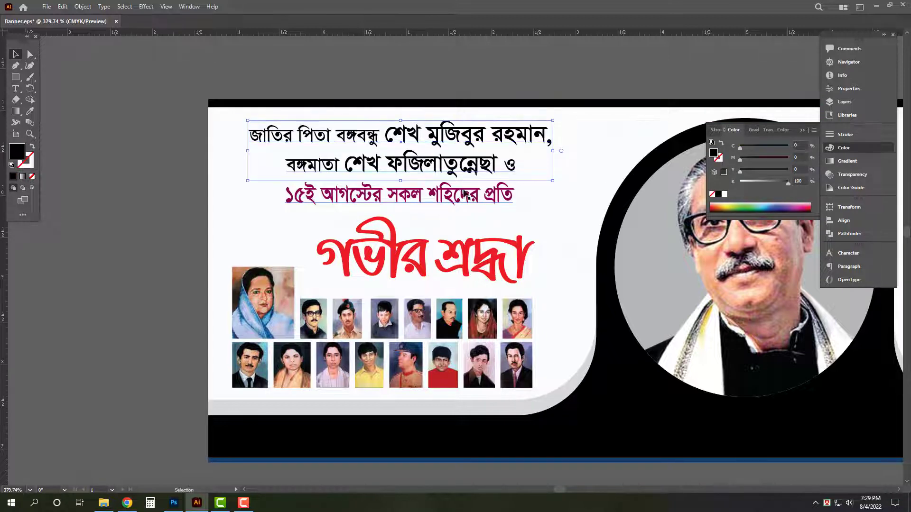
Nudge the dark magenta line slightly down to balance its spacing between the black paragraph and the red lettering.
click(466, 193)
key(Down)
key(Down)
click(460, 247)
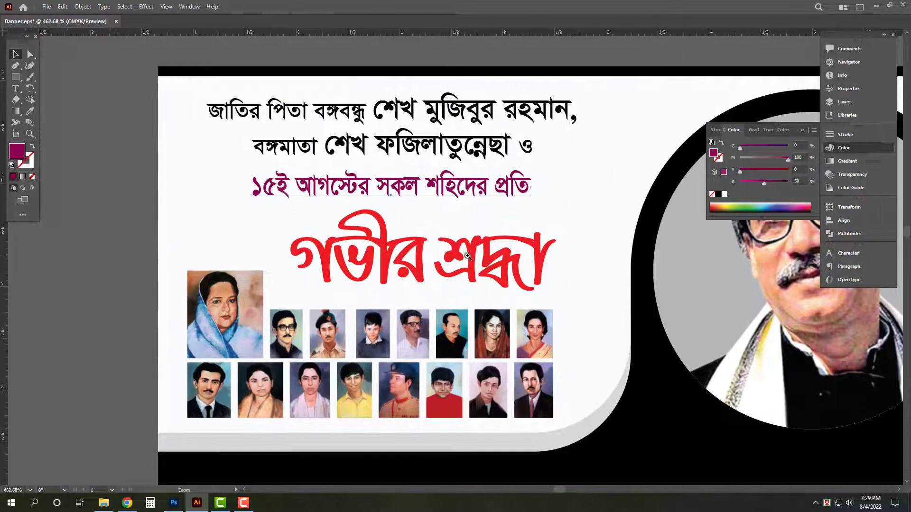
key(Up)
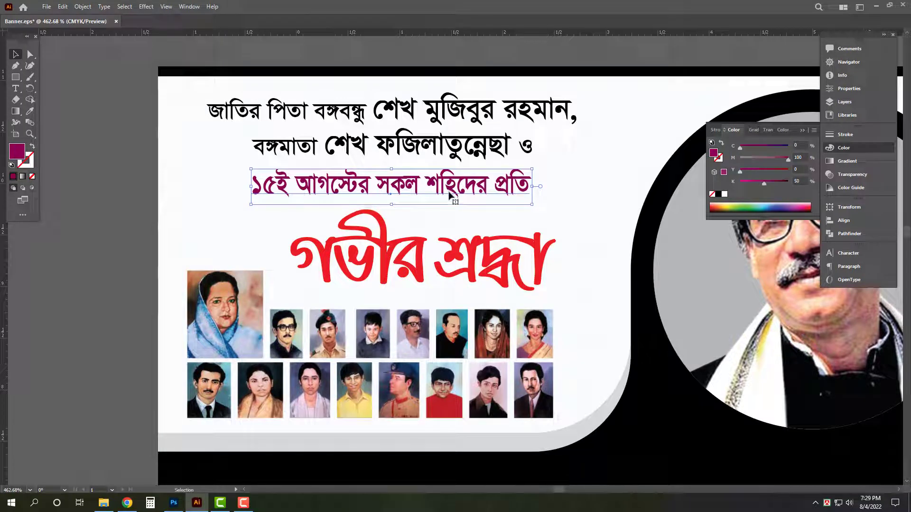
drag(448, 190, 452, 210)
key(Delete)
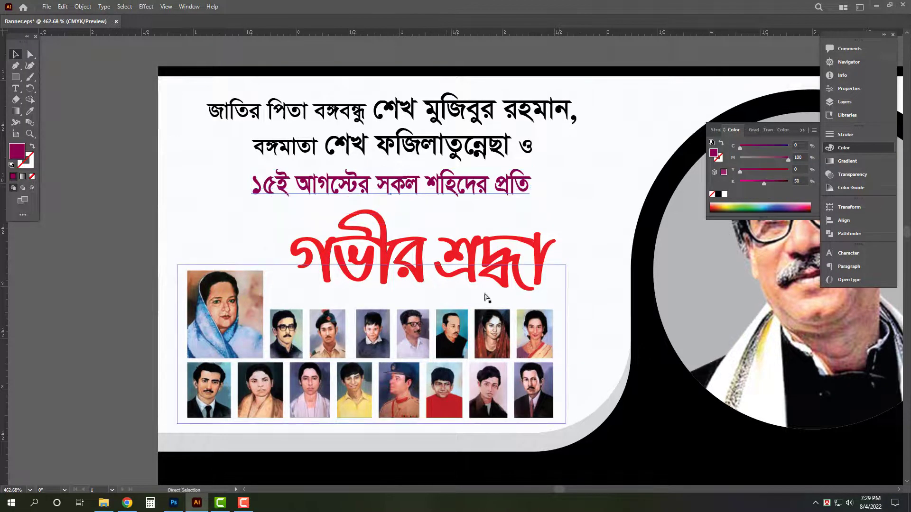
Apply a drop shadow to the red lettering "গভীর শ্রদ্ধা" with X and Y offsets of 0.02 in and a blur of 0.02 in.
drag(486, 299, 502, 300)
click(471, 240)
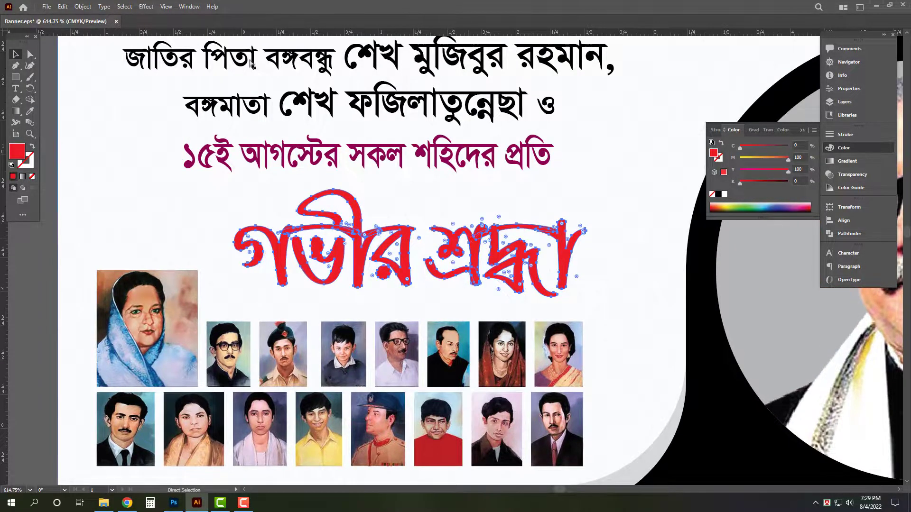
click(146, 6)
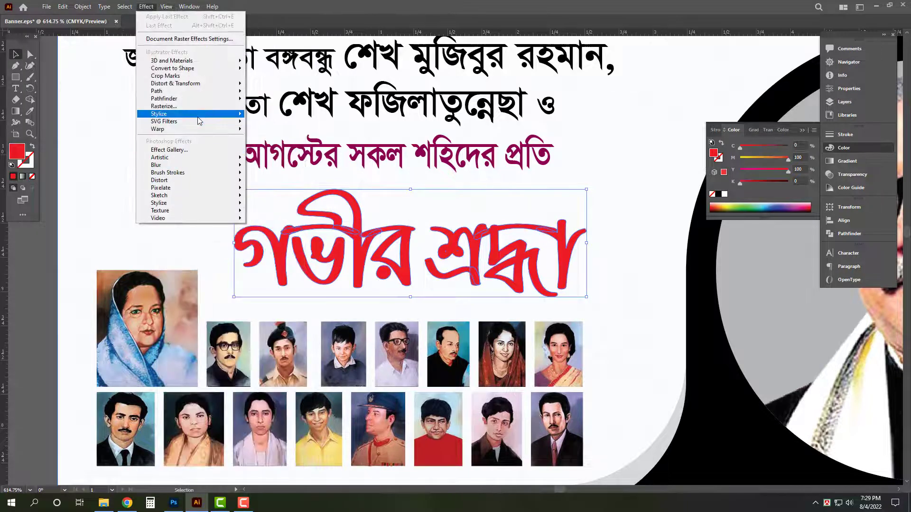
mouse_move(209, 114)
click(294, 115)
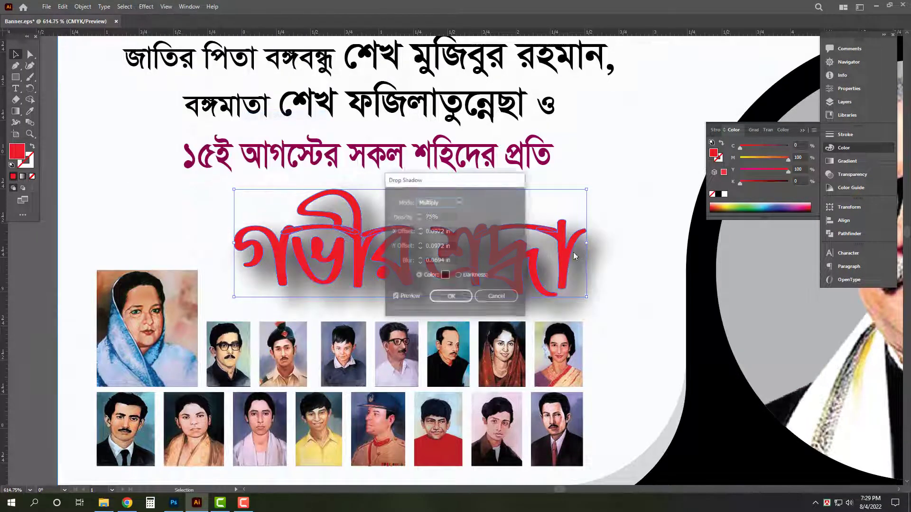
double_click(446, 231)
text(0.02)
key(Tab)
text(0.02)
key(Tab)
text(.0)
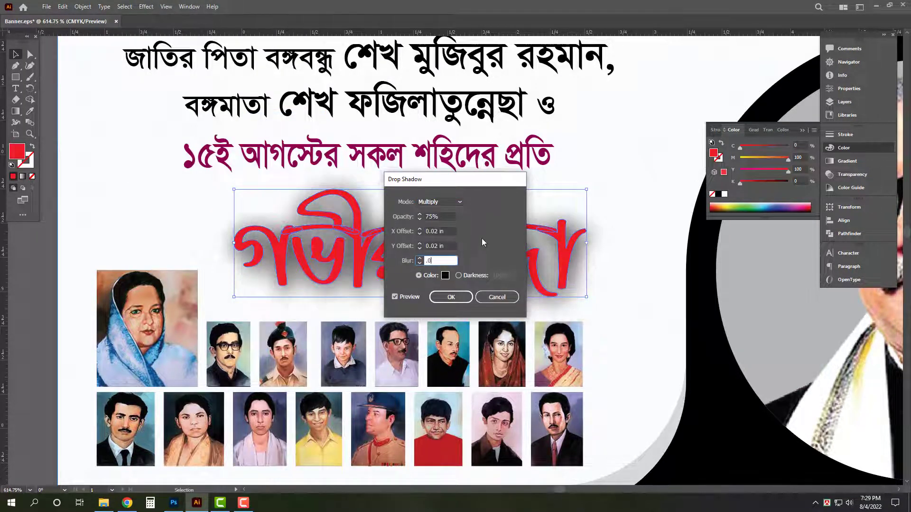
text(2)
key(Tab)
click(451, 298)
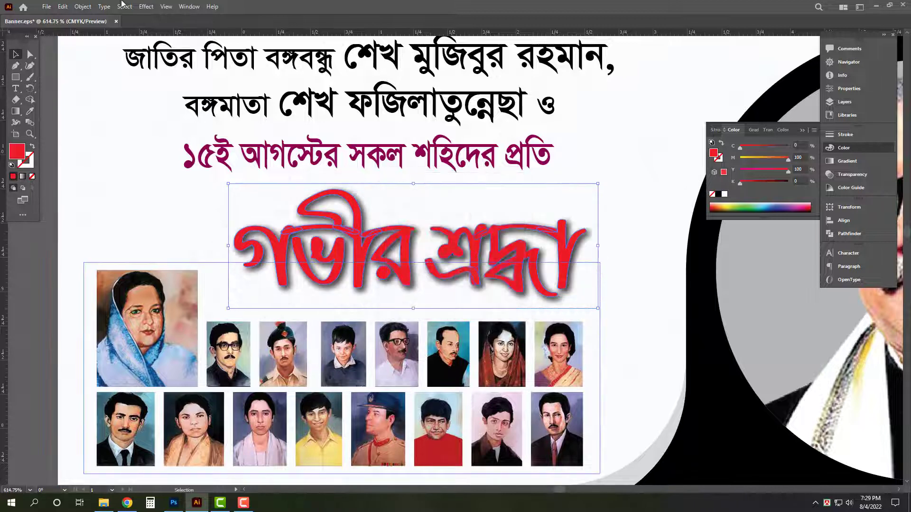
Expand the appearance of the shadowed lettering and give the letters a 3 pt outline with round corners.
click(82, 7)
click(126, 126)
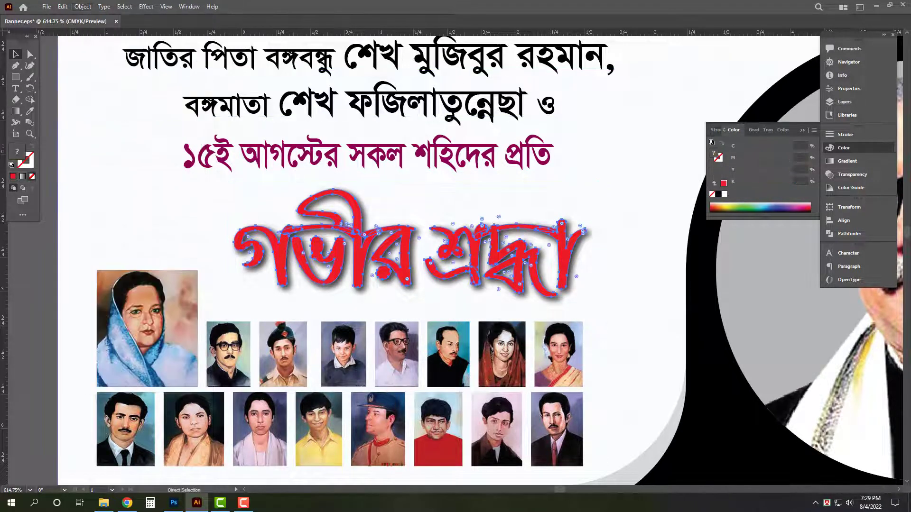
click(852, 136)
text(3)
key(Return)
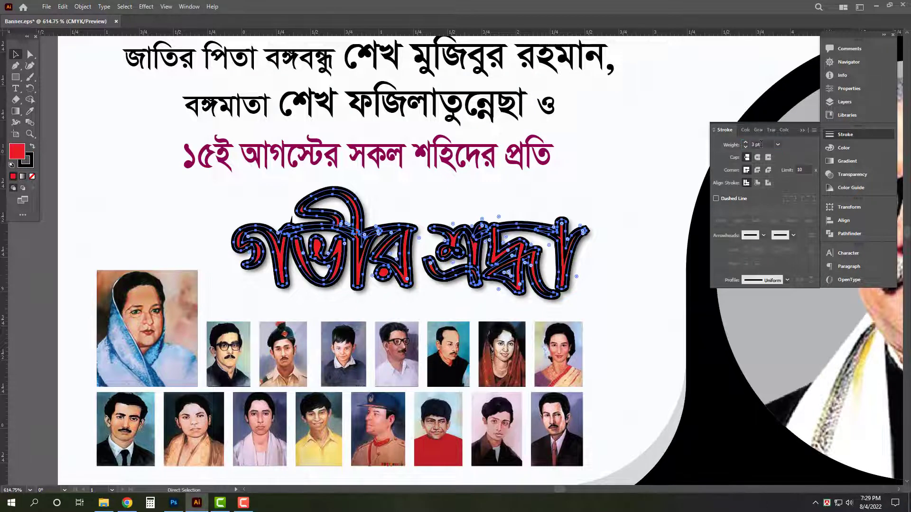
key(v)
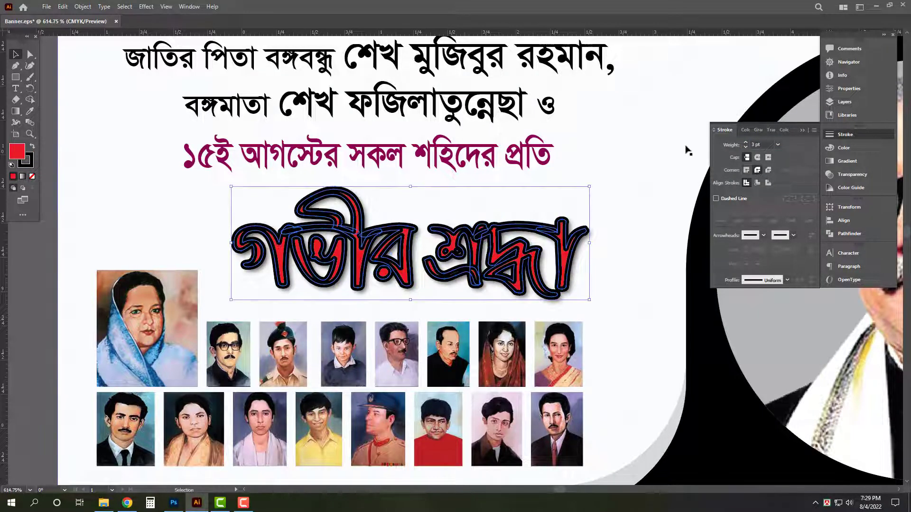
Make the lettering's outline white with a weight of 2 pt and paste an unoutlined red copy in front of it.
click(847, 148)
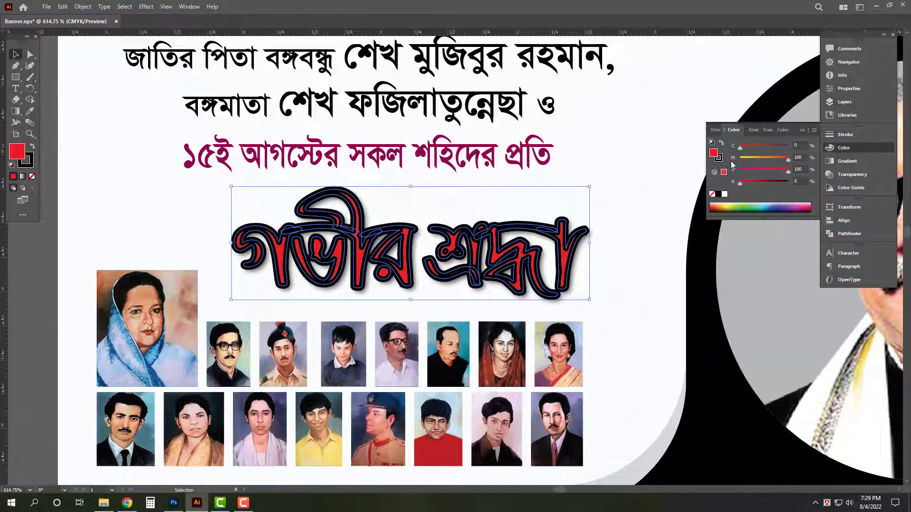
click(724, 194)
click(845, 135)
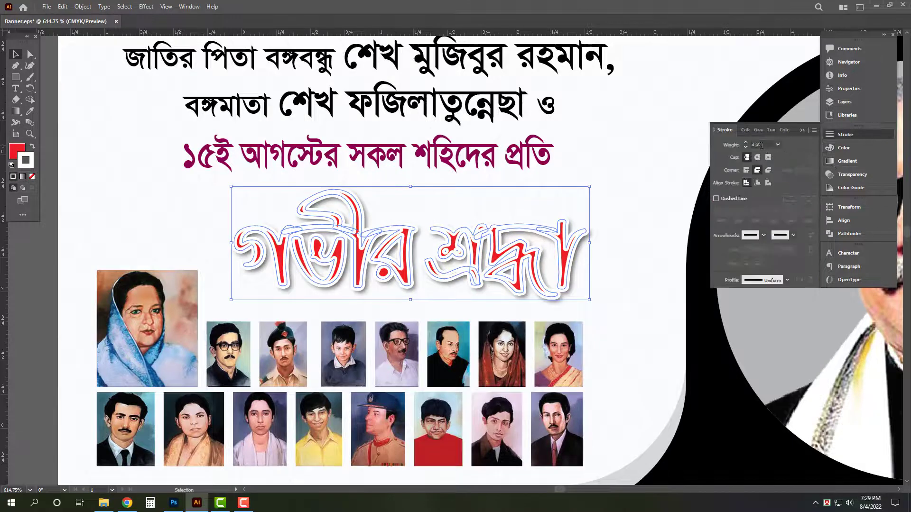
text(2)
key(Return)
key(ctrl+f)
ctrl+alt+click(434, 222)
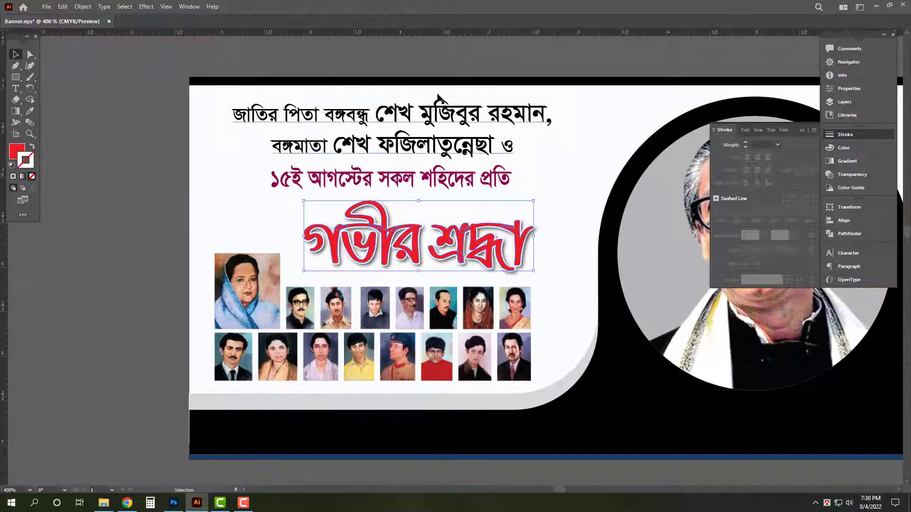
Examine the whole banner layout with the panels hidden, and inspect the "১৫ আগস্ট" heading up close.
click(449, 89)
drag(440, 95, 432, 169)
drag(567, 110, 380, 157)
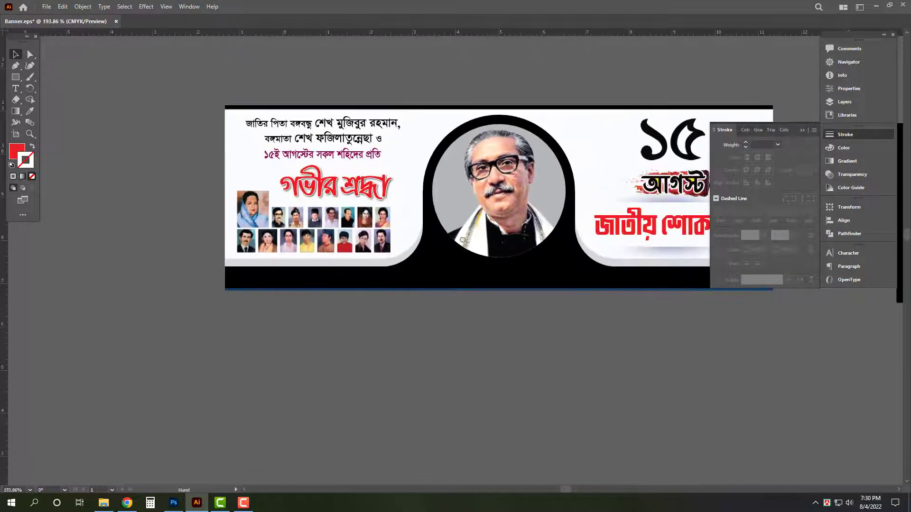
drag(475, 166, 394, 196)
key(Tab)
drag(642, 315, 701, 304)
drag(724, 267, 787, 274)
drag(472, 218, 482, 222)
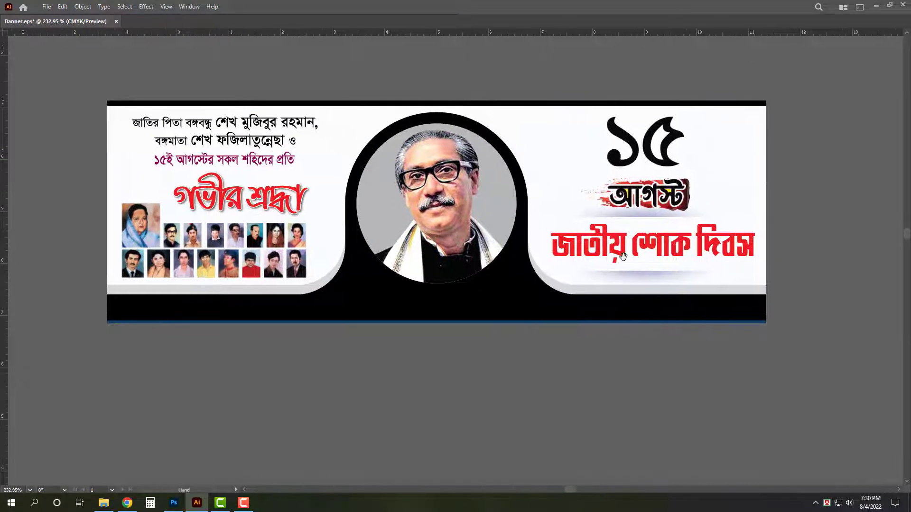
drag(345, 182, 355, 187)
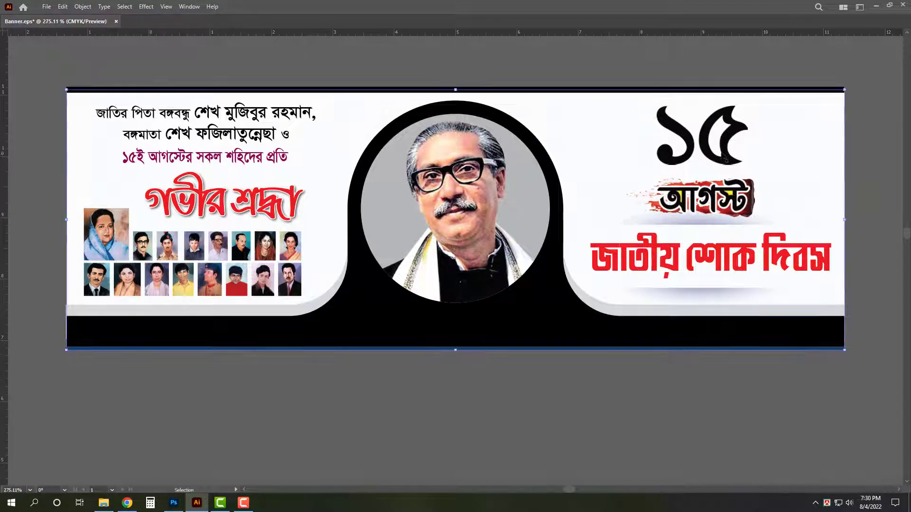
drag(739, 163, 550, 204)
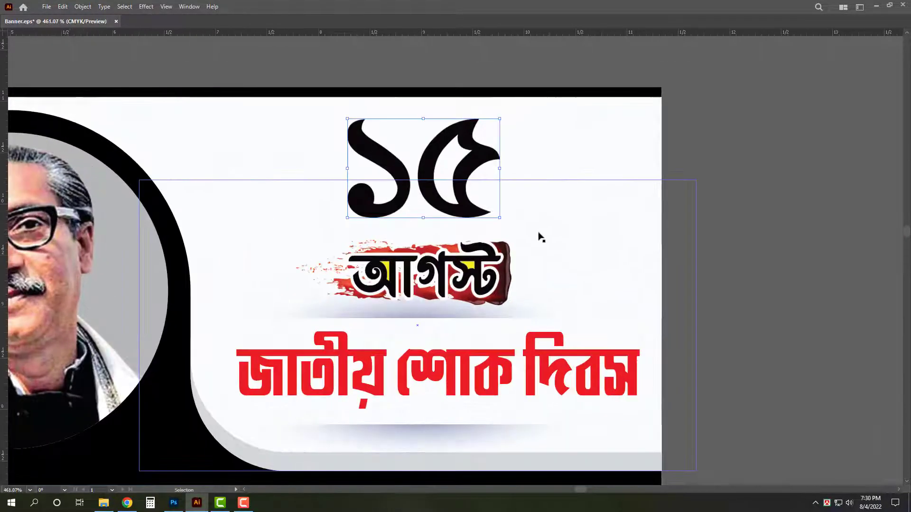
key(Tab)
drag(475, 147, 480, 153)
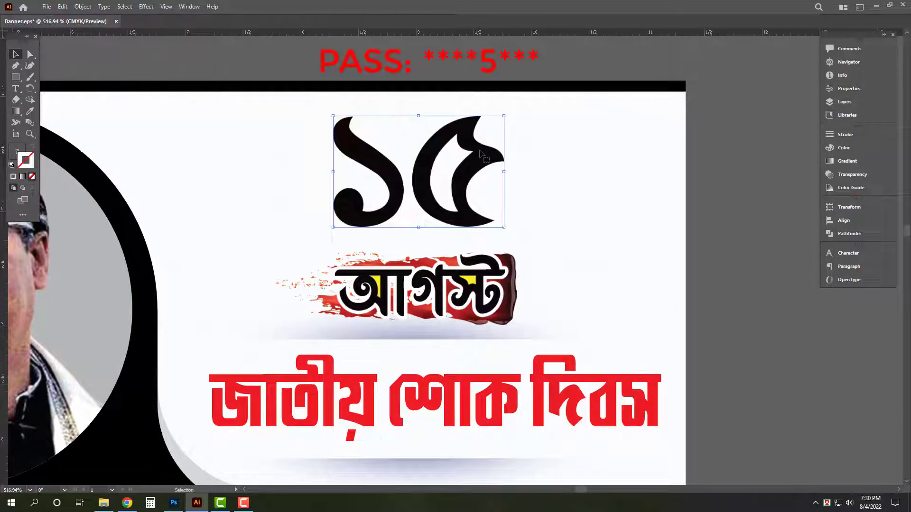
drag(481, 154, 439, 316)
click(463, 330)
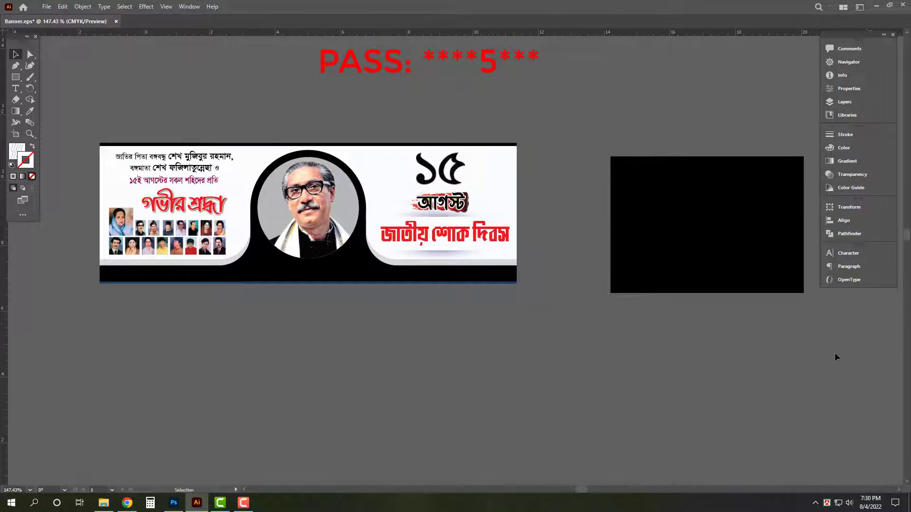
Delete the spare black rectangle lying beside the banner.
drag(836, 358, 764, 266)
key(Delete)
drag(344, 191, 470, 201)
drag(479, 238, 559, 285)
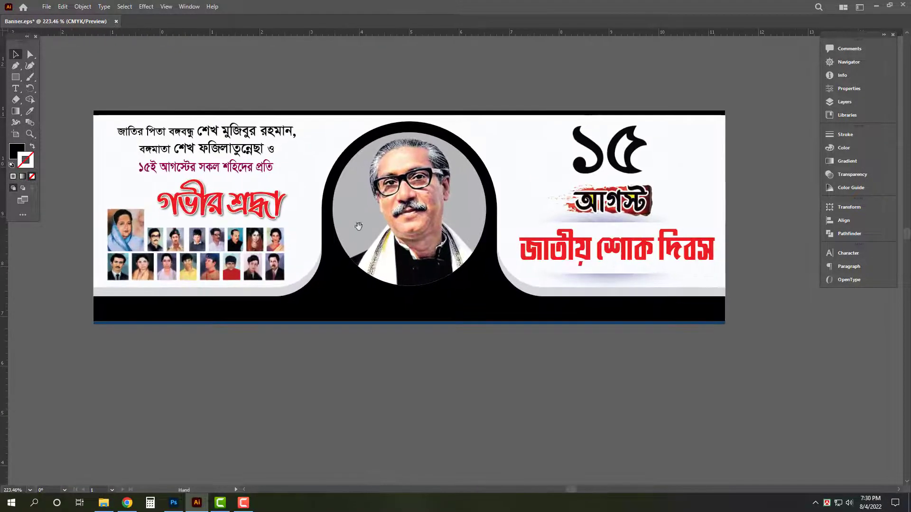
drag(359, 226, 450, 233)
Switch to File Explorer and place the blood splatter image pngwave from the 15 August Poster Design folder into the Illustrator banner.
click(106, 503)
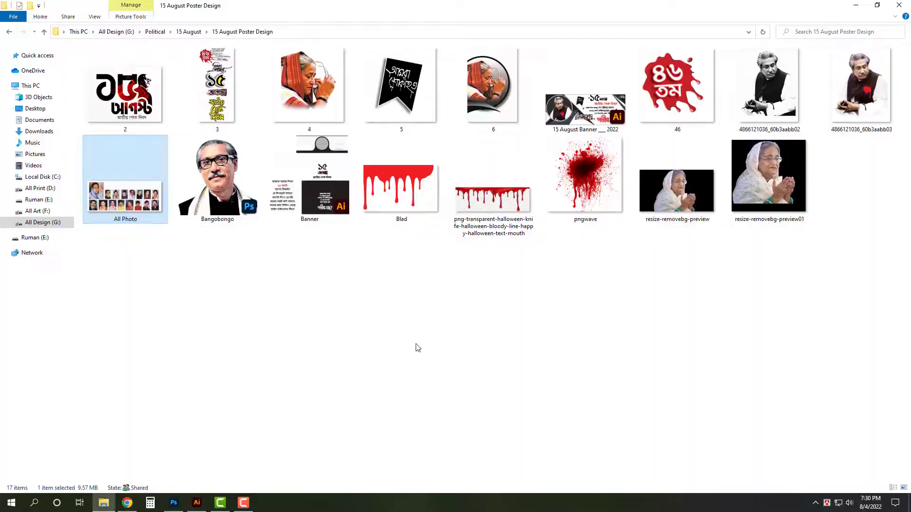
click(402, 173)
click(496, 235)
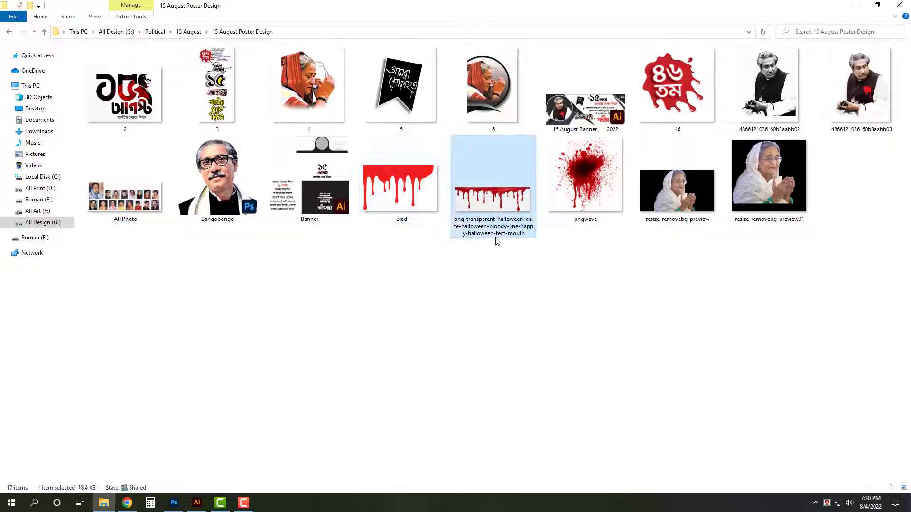
drag(593, 223, 725, 240)
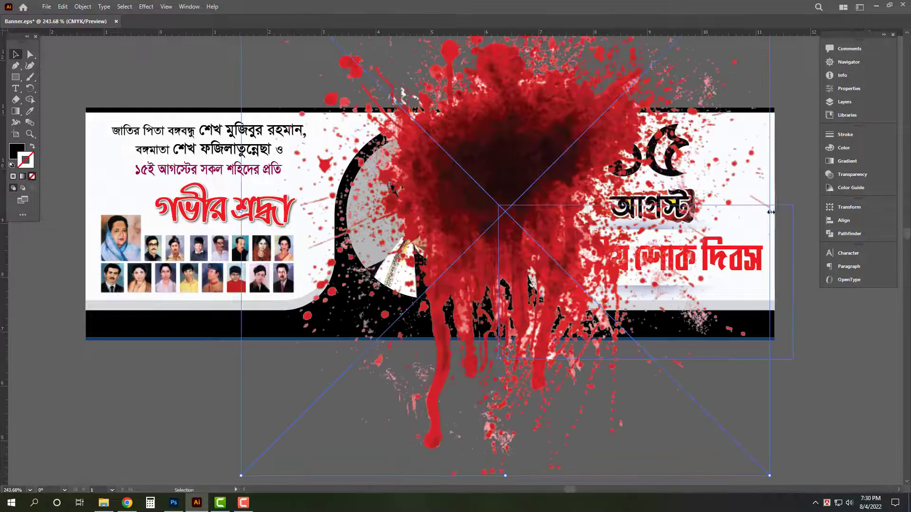
Scale the blood splatter to about 1.36 in square, position it between the circular portrait and the "১৫", and embed the image.
drag(770, 212, 549, 164)
drag(615, 240, 662, 195)
drag(604, 154, 561, 155)
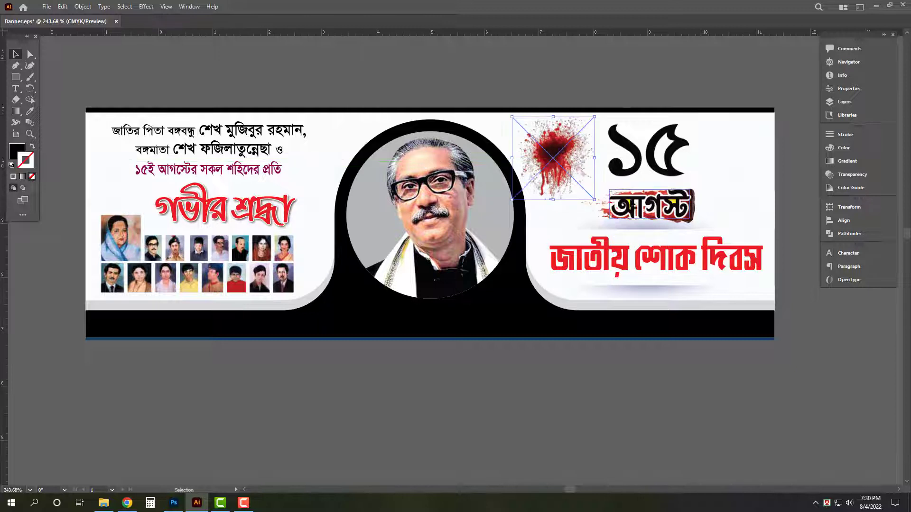
drag(594, 199, 594, 191)
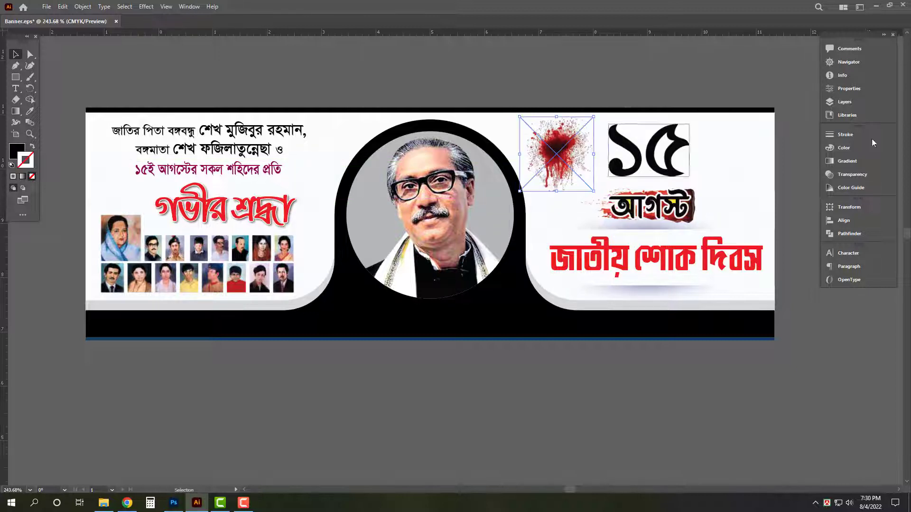
click(840, 89)
click(772, 284)
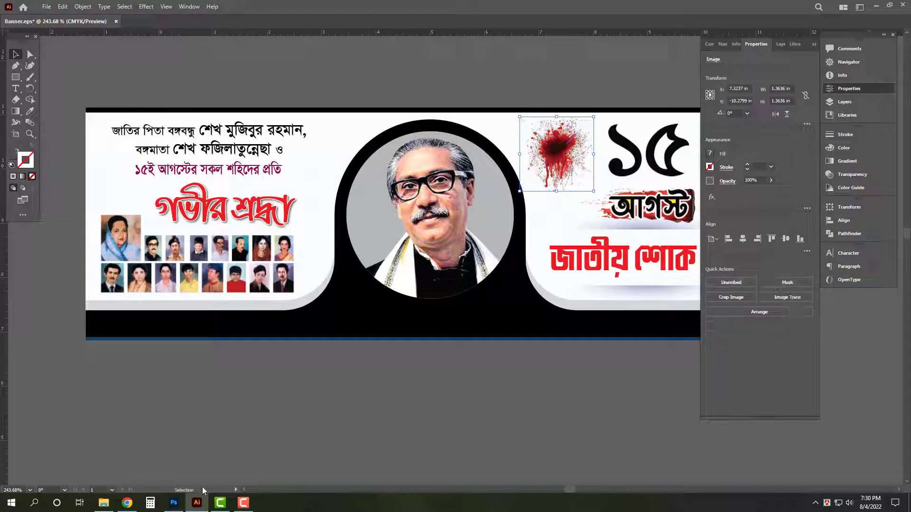
Switch to File Explorer, place ribbon image 5 into the Illustrator banner, and scale it to about 1.46 × 1.54 in over the blood splatter.
click(107, 509)
drag(401, 86, 551, 191)
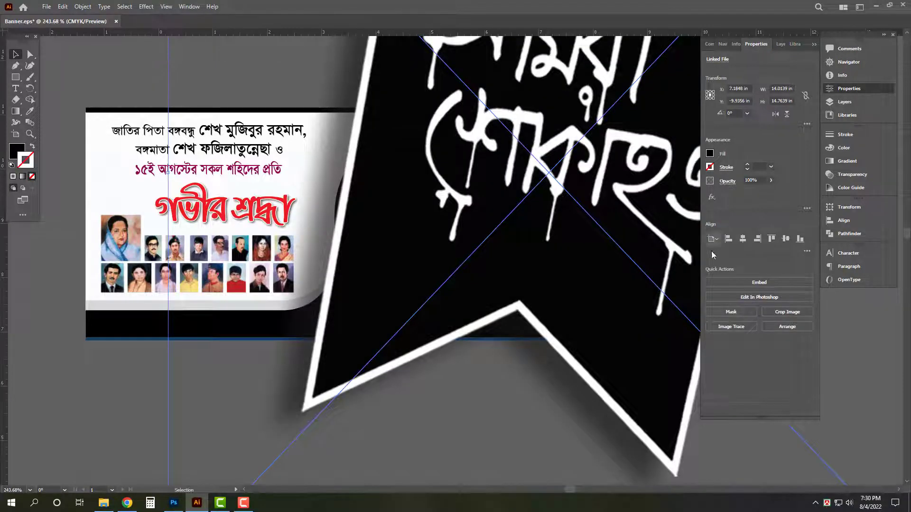
key(Tab)
drag(563, 258, 342, 258)
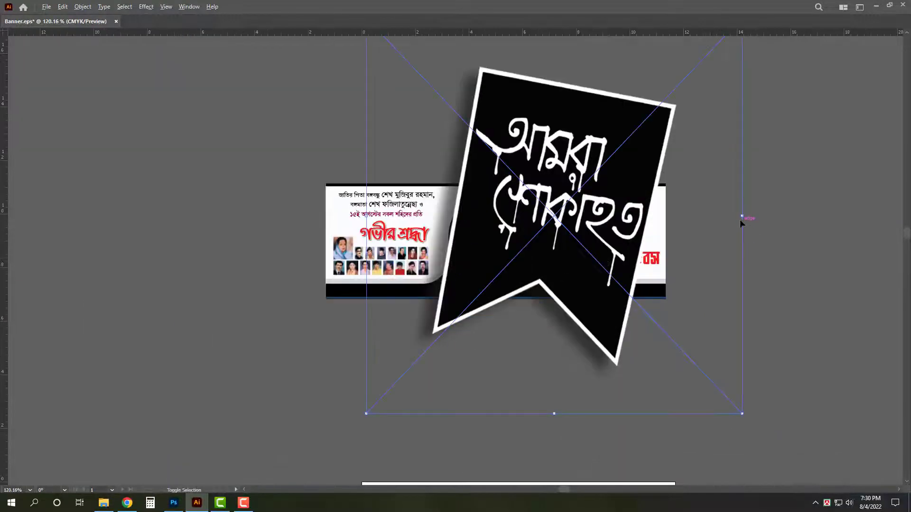
drag(704, 217, 620, 255)
mouse_move(676, 272)
mouse_down()
mouse_move(662, 272)
mouse_move(666, 280)
mouse_up()
Embed the black "আমরা শোকাহত" ribbon image in the banner document.
key(Tab)
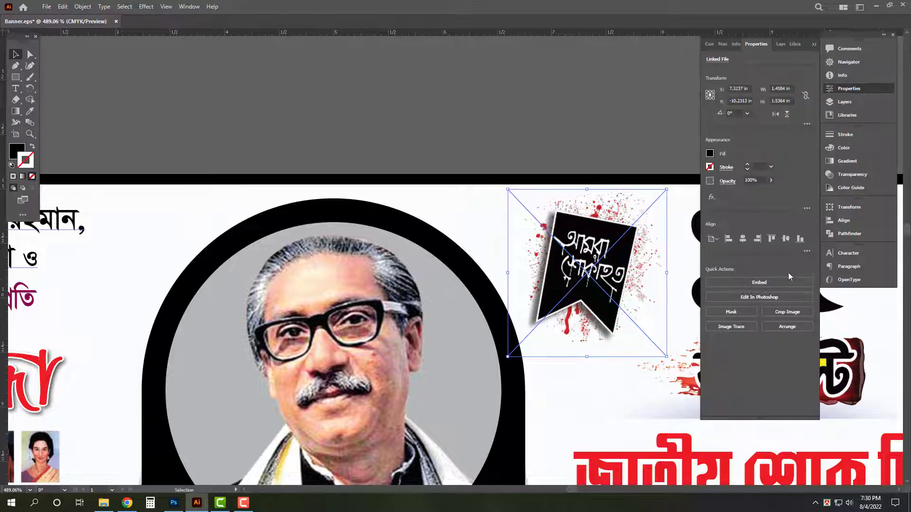
click(764, 283)
click(470, 389)
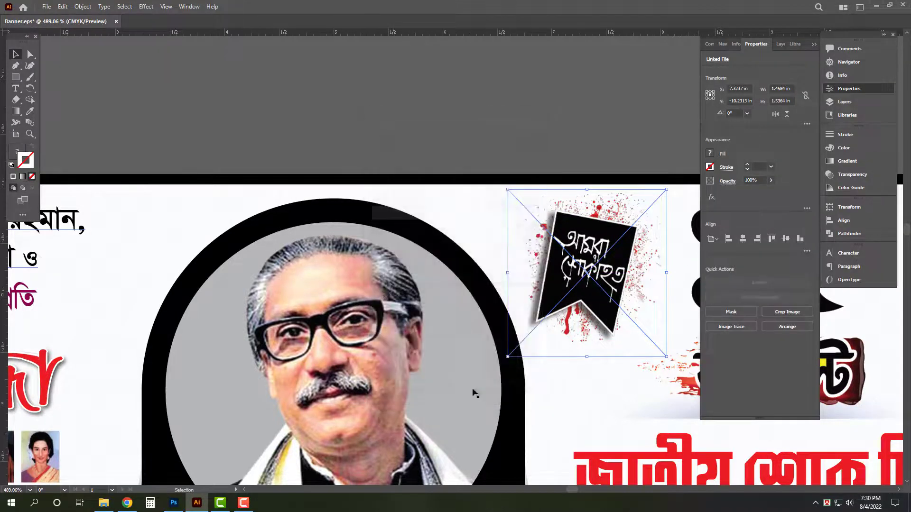
Enlarge the blood splatter behind the ribbon and shift it slightly down towards the "১৫".
key(Tab)
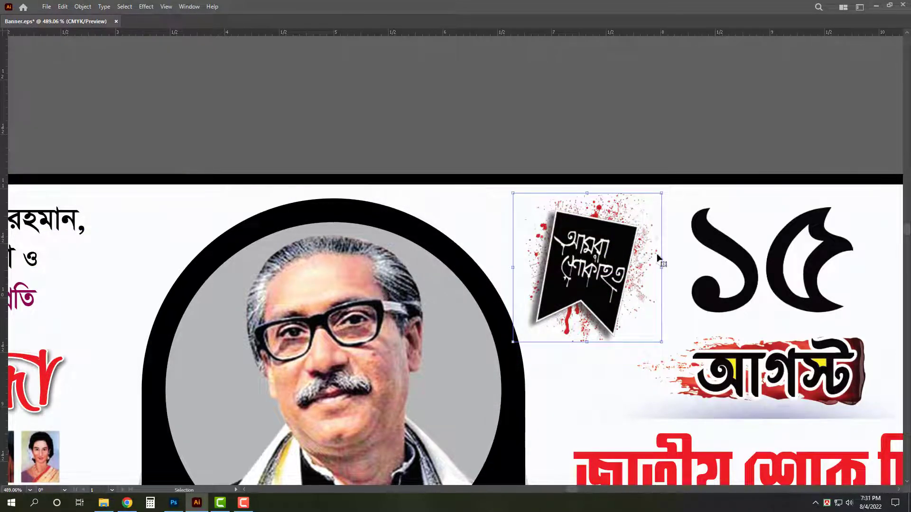
drag(663, 268, 681, 269)
drag(648, 256, 657, 271)
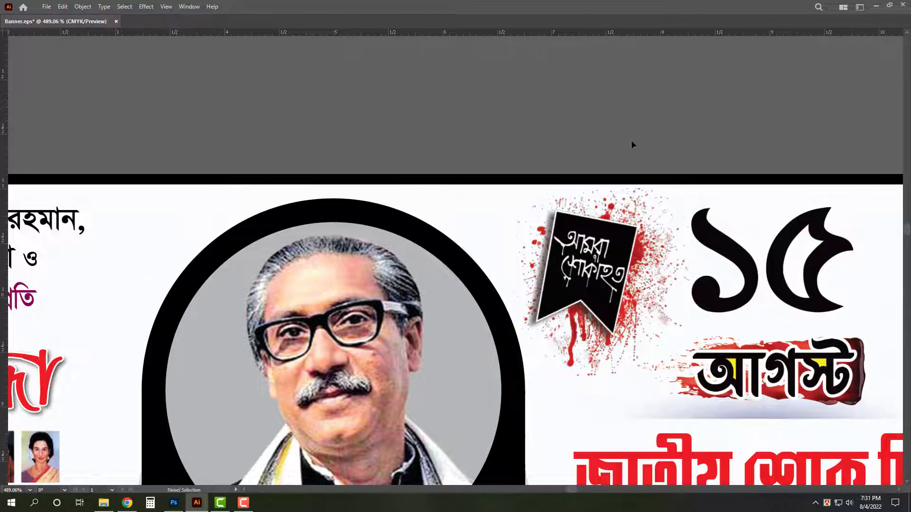
scroll(657, 121, down, 6)
drag(476, 217, 512, 220)
scroll(489, 235, up, 2)
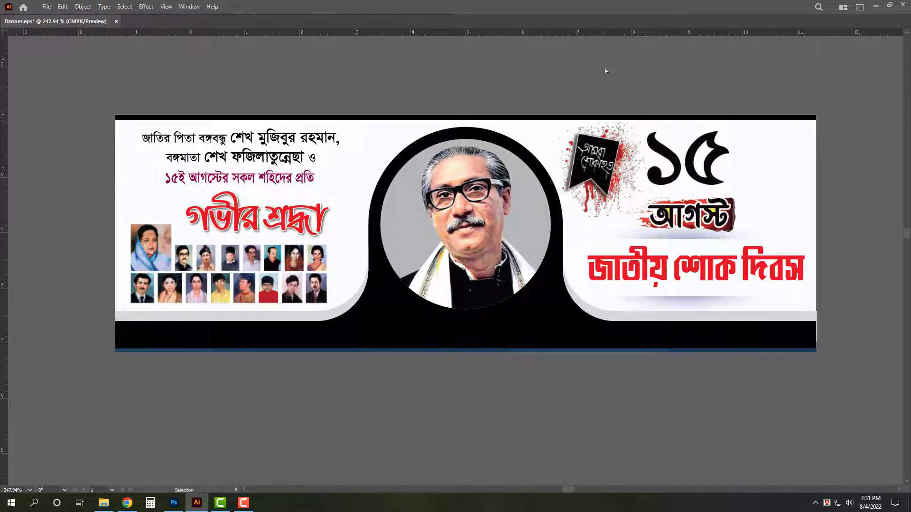
Save the banner under the new name 15 August Banner Design as an Illustrator 2020 EPS in the 15 August Poster Design folder.
key(ctrl+shift+s)
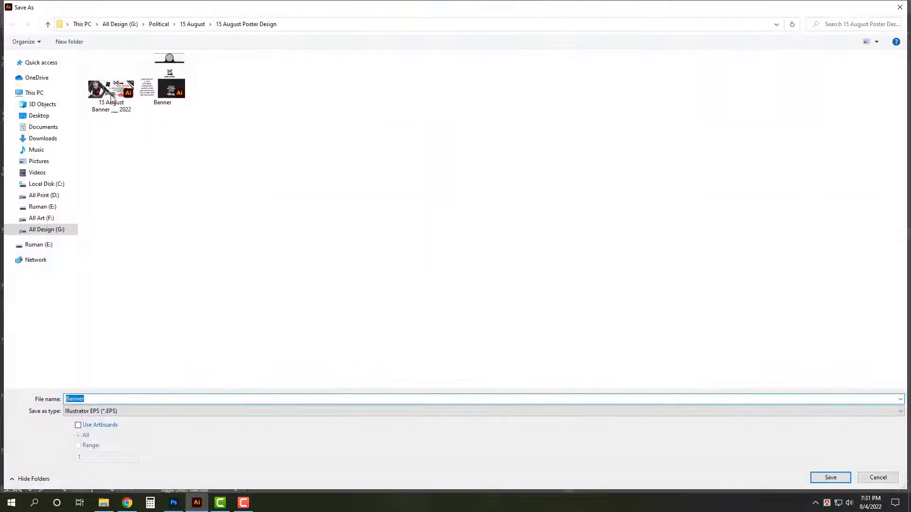
click(111, 98)
click(156, 399)
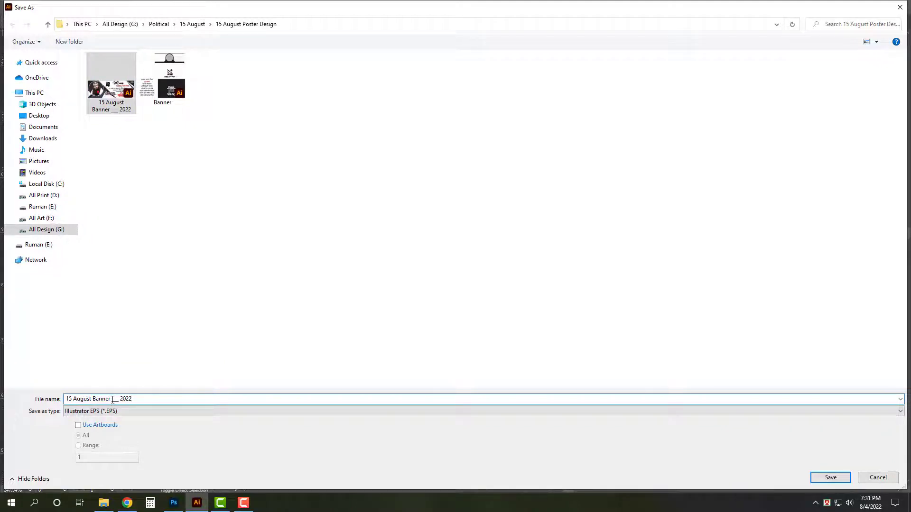
key(BackSpace)
key(BackSpace)
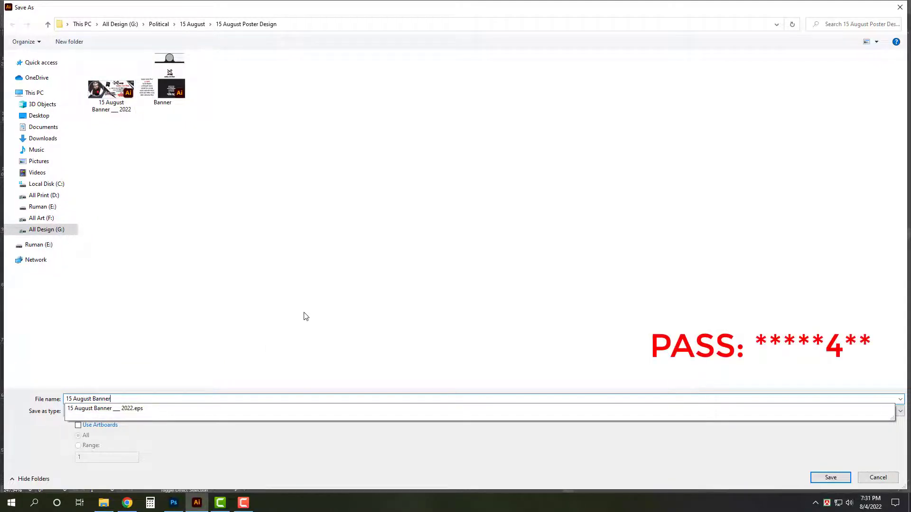
text(Design)
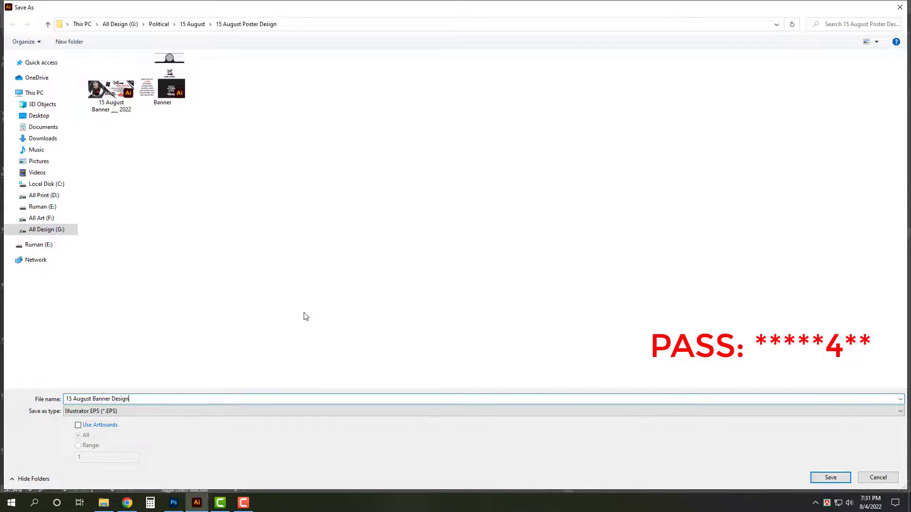
key(Return)
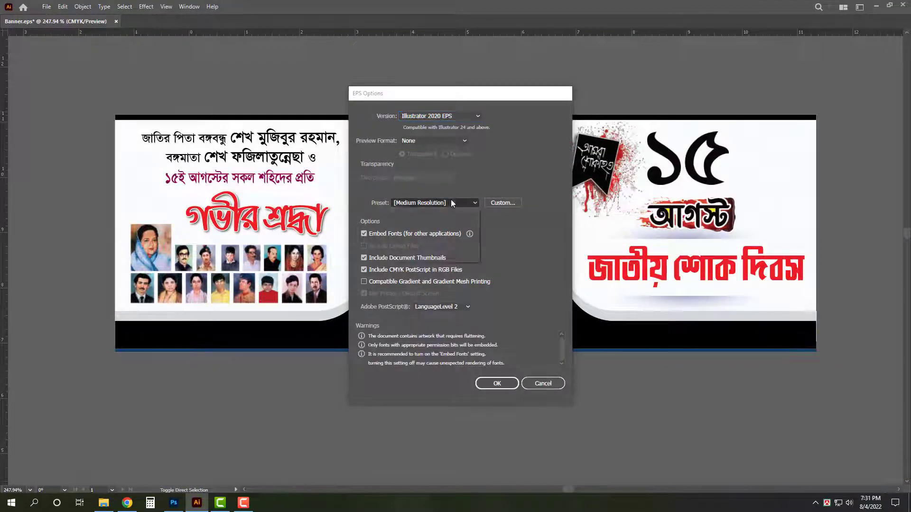
click(497, 383)
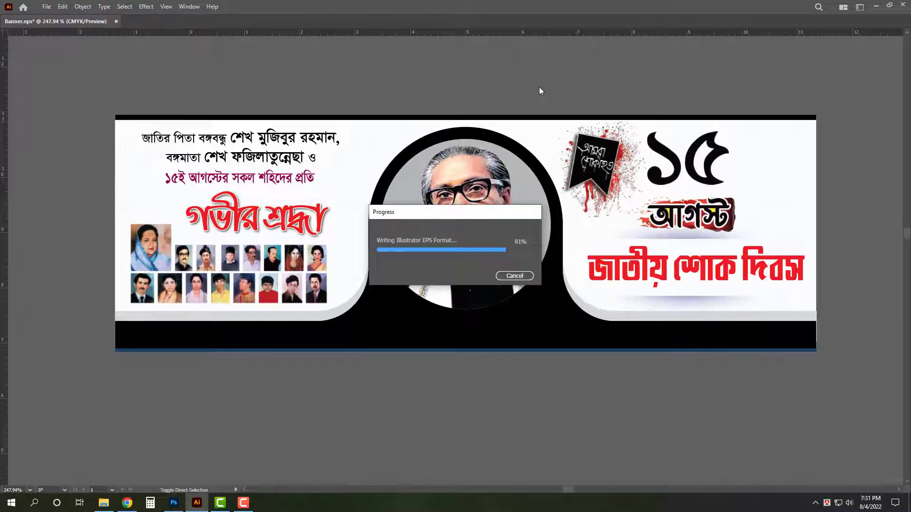
Narrow the tribute text block above "গভীর শ্রদ্ধা" from both sides and stretch its height slightly.
drag(534, 382, 512, 354)
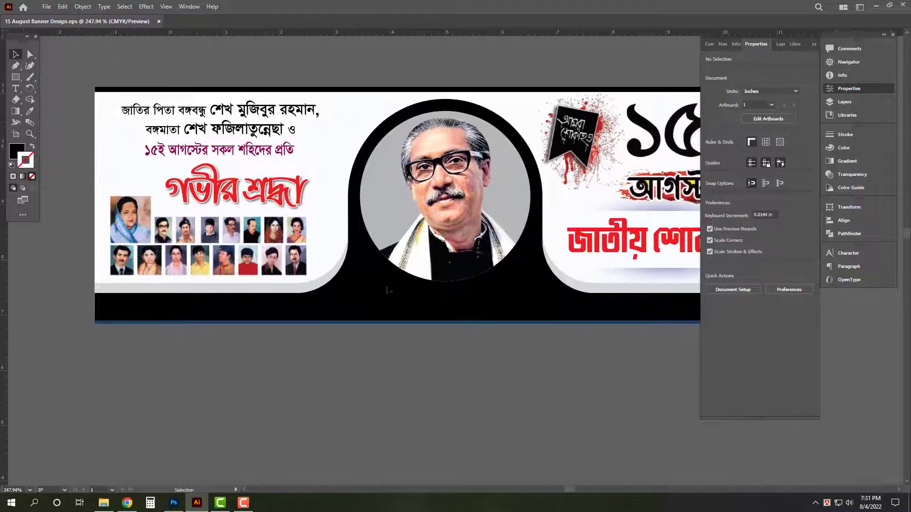
key(Tab)
drag(81, 118, 354, 168)
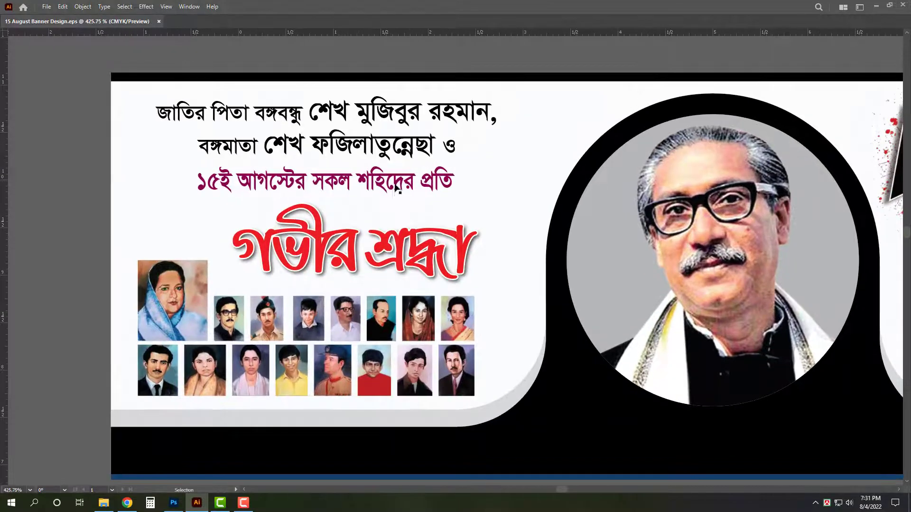
click(290, 156)
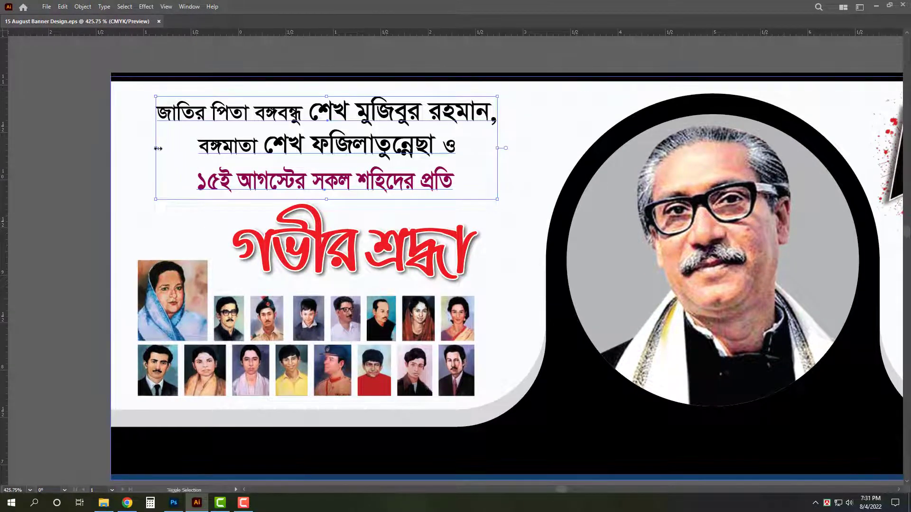
drag(158, 149, 182, 148)
key(ctrl+z)
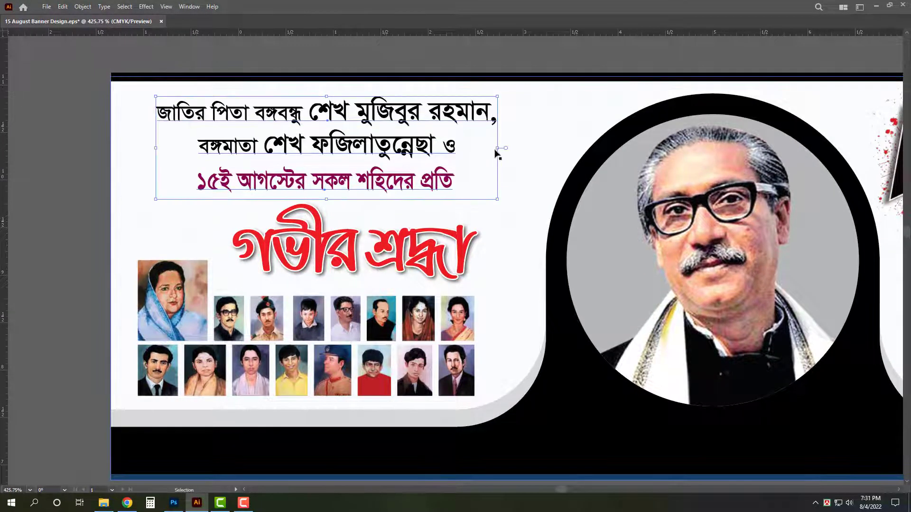
drag(496, 150, 484, 148)
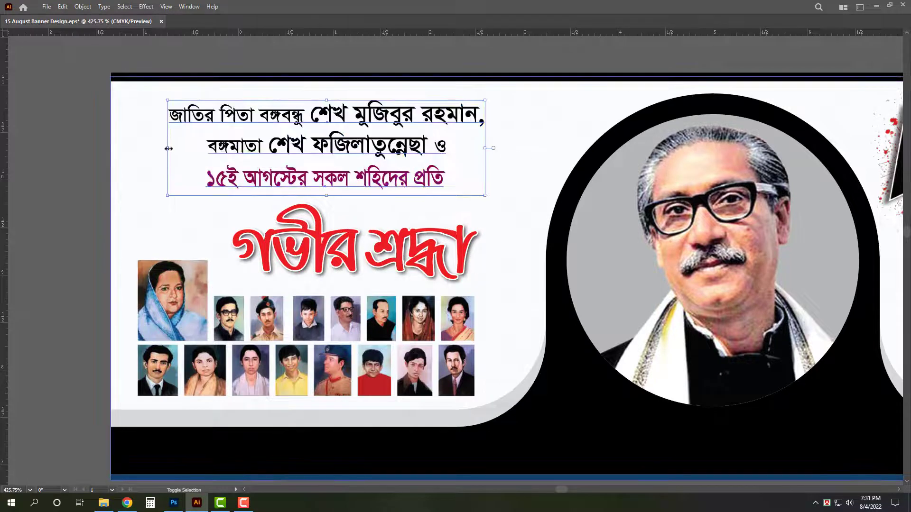
drag(169, 148, 203, 148)
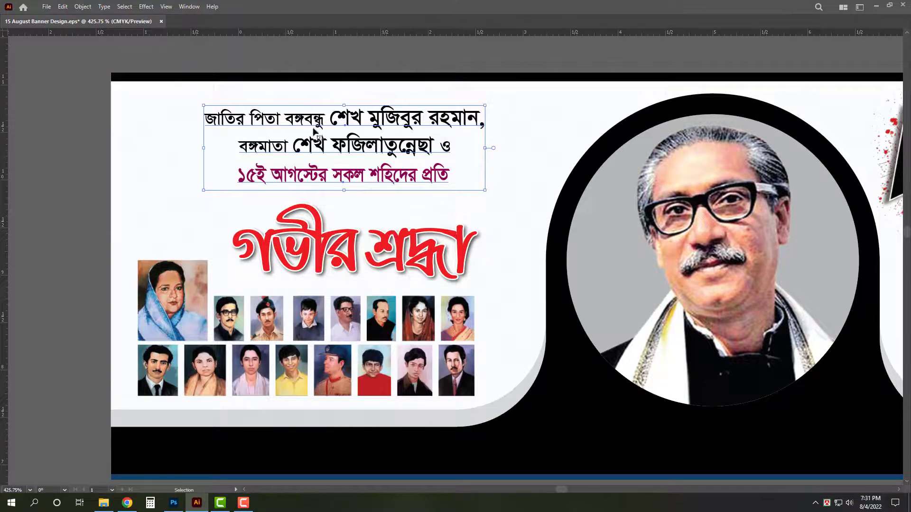
drag(344, 105, 344, 100)
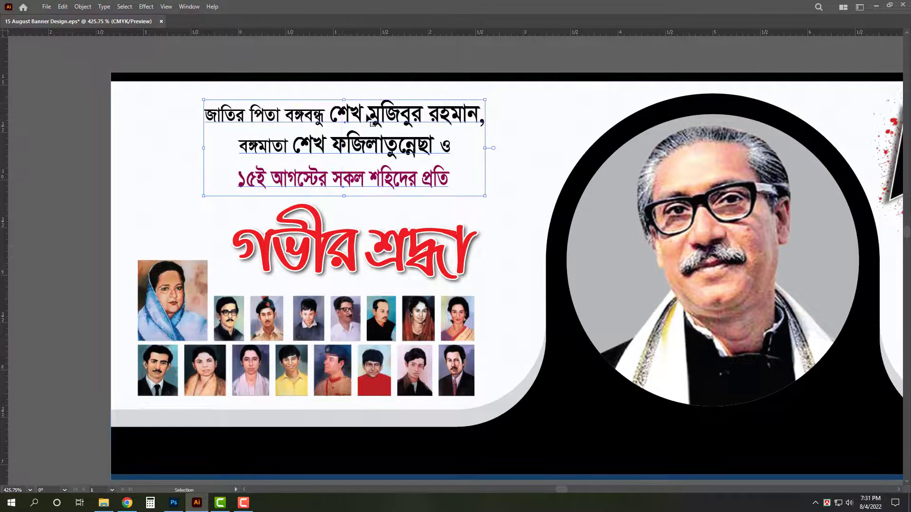
Break the first tribute line before "শেখ মুজিবুর রহমান," and move the purple "১৫ই আগস্টের সকল শহিদের প্রতি" line below the black text.
scroll(343, 127, up, 1)
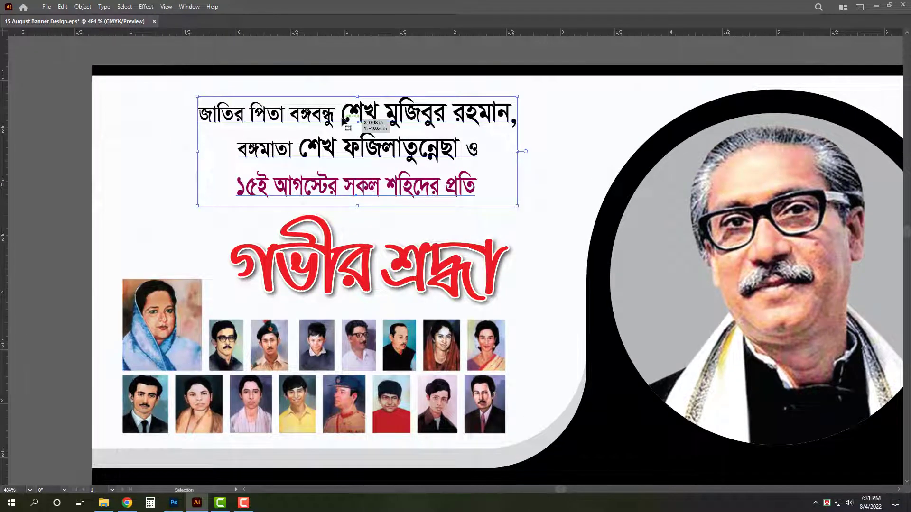
double_click(343, 121)
key(Return)
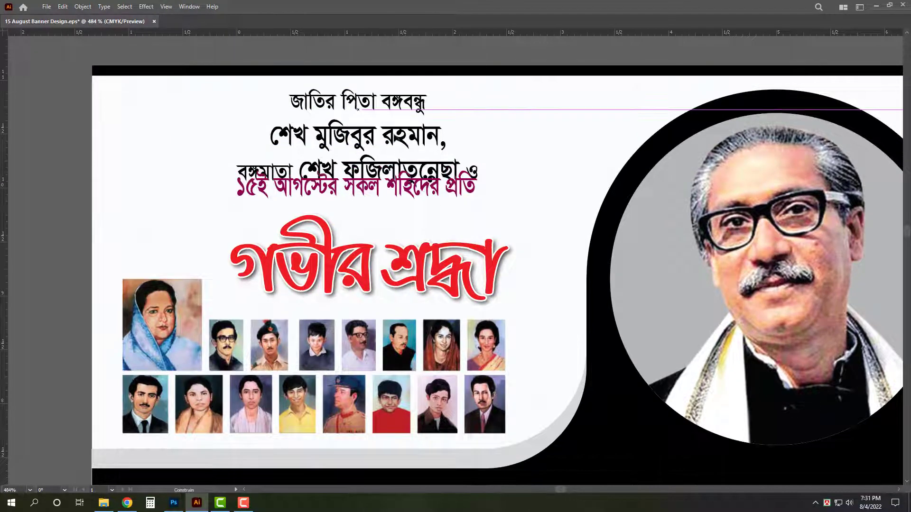
drag(411, 165, 456, 207)
click(460, 193)
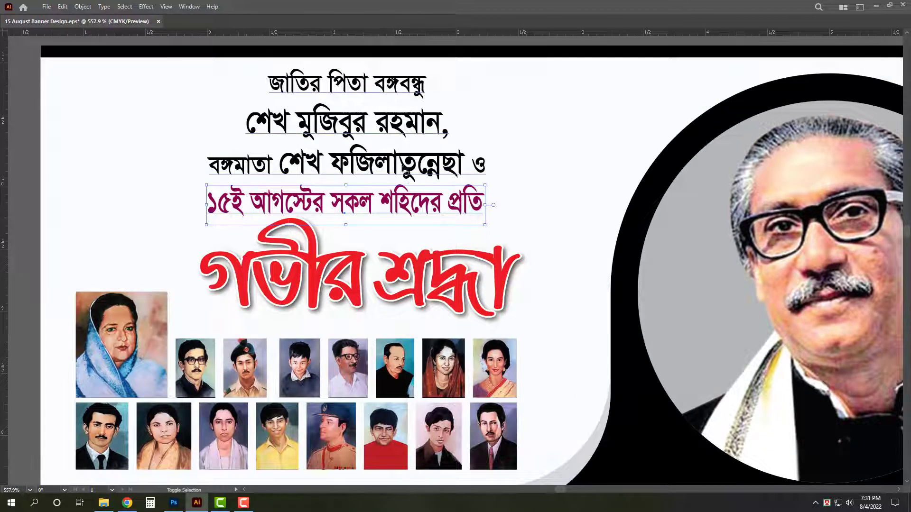
Move the black and purple tribute lines together towards the circular portrait and reduce their combined height to clear "গভীর শ্রদ্ধা".
shift+click(407, 174)
drag(407, 174, 449, 175)
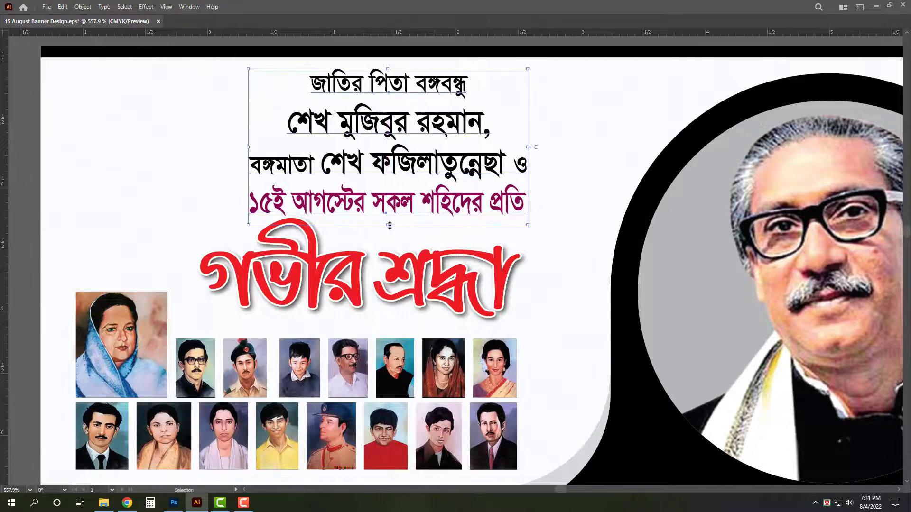
drag(389, 227, 389, 207)
Scale the "গভীর শ্রদ্ধা" heading down to the width of the tribute lines, keeping it beneath them.
key(ctrl+y)
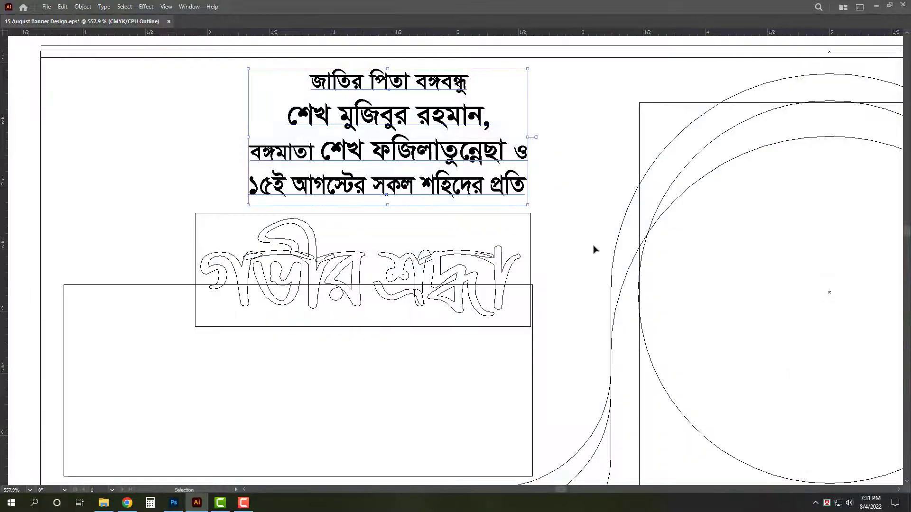
click(563, 248)
click(505, 260)
key(ctrl+y)
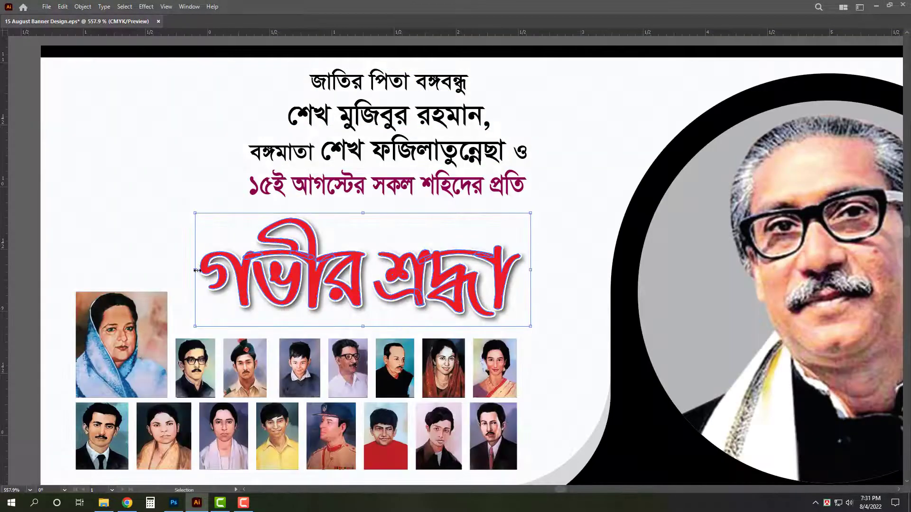
drag(197, 271, 249, 270)
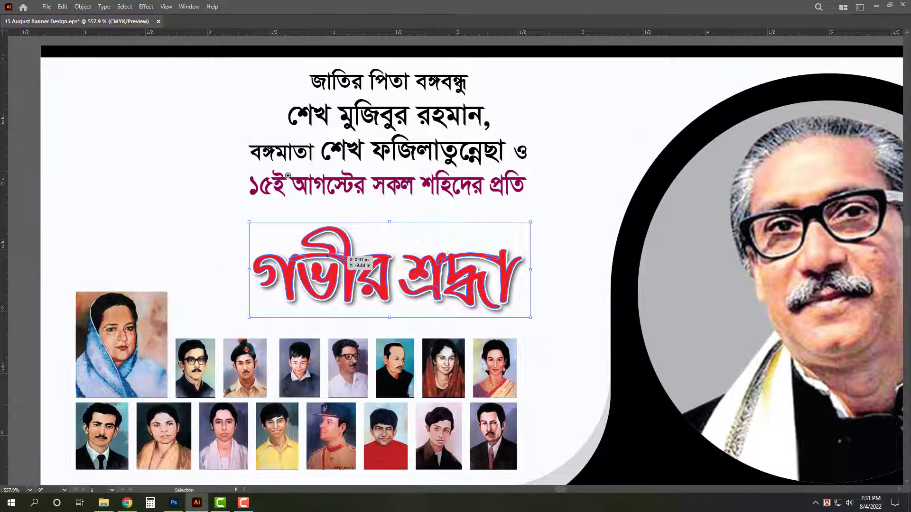
Switch to File Explorer, place circular portrait image 6 into the Illustrator banner, and scale it to about 1.10 × 1.64 in beside the tribute text.
key(ctrl+0)
click(103, 503)
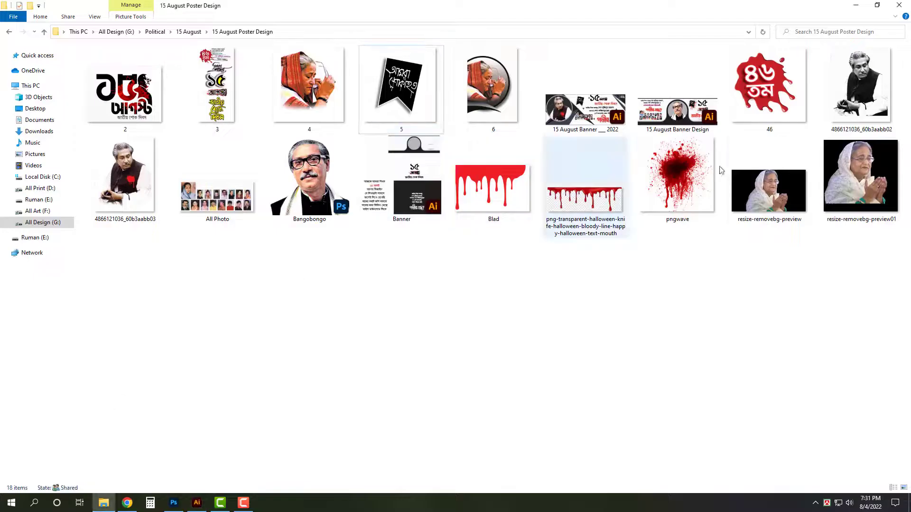
click(510, 98)
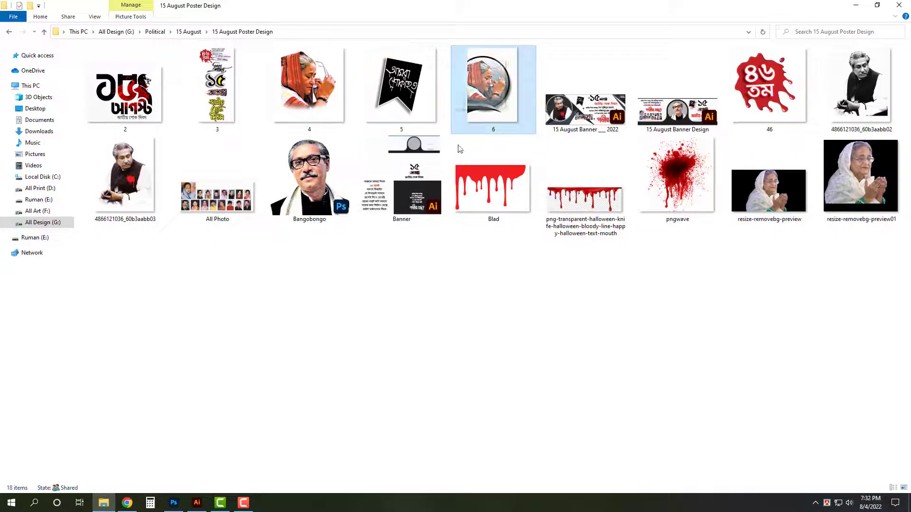
drag(491, 95, 256, 193)
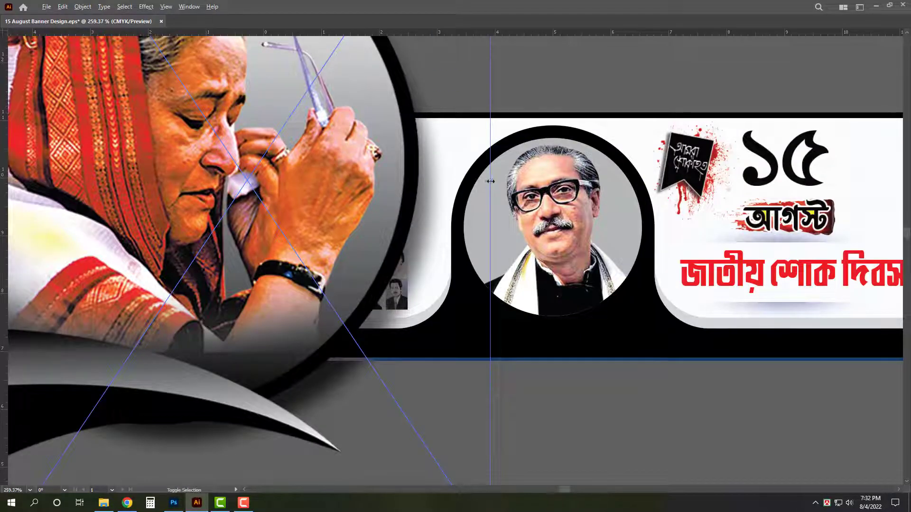
drag(490, 181, 279, 180)
Embed the newly placed circular portrait of the woman in the document.
key(Tab)
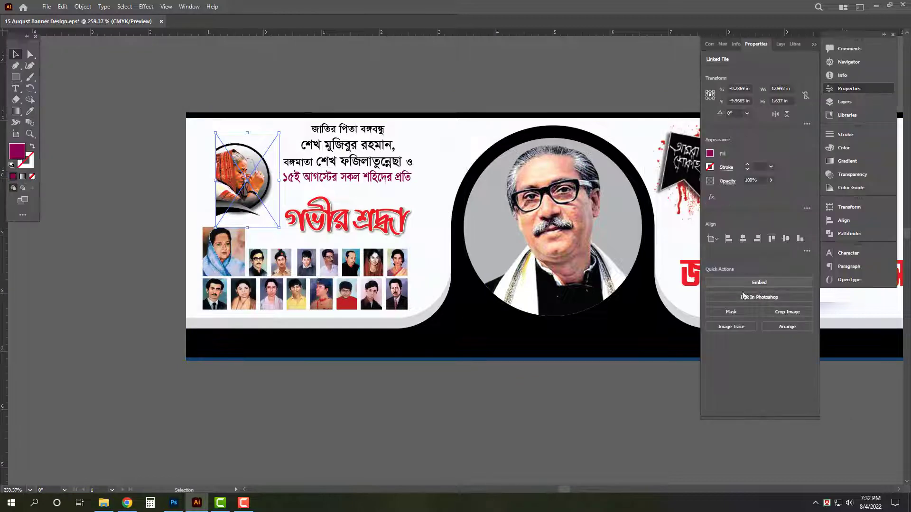
click(749, 283)
click(468, 358)
Move the woman's circular portrait into the banner's upper-left corner and enlarge it to about 1.37 × 2.04 in.
scroll(154, 123, up, 4)
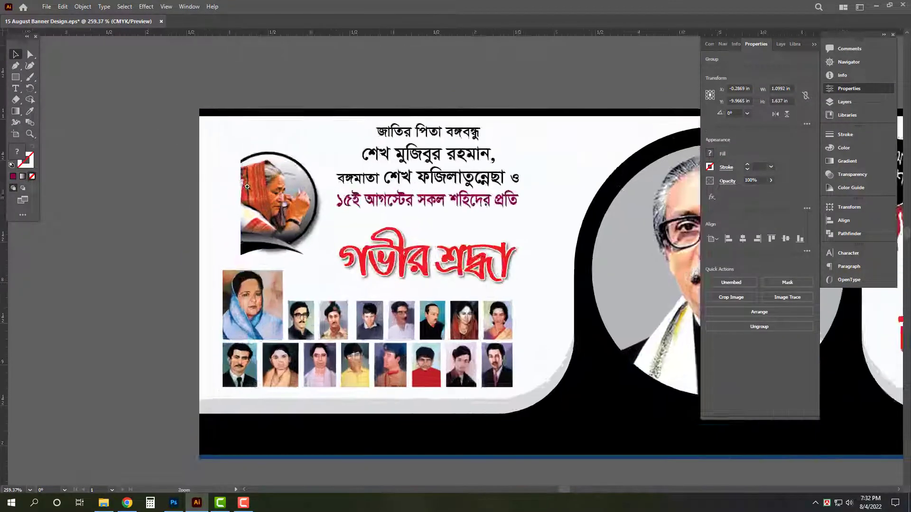
drag(258, 179, 211, 164)
drag(278, 214, 316, 180)
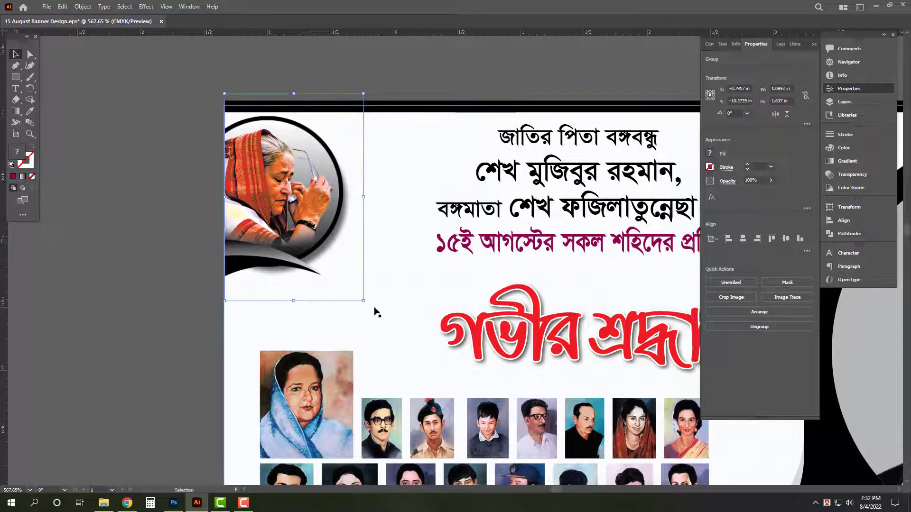
drag(364, 301, 429, 351)
click(151, 200)
scroll(333, 204, down, 2)
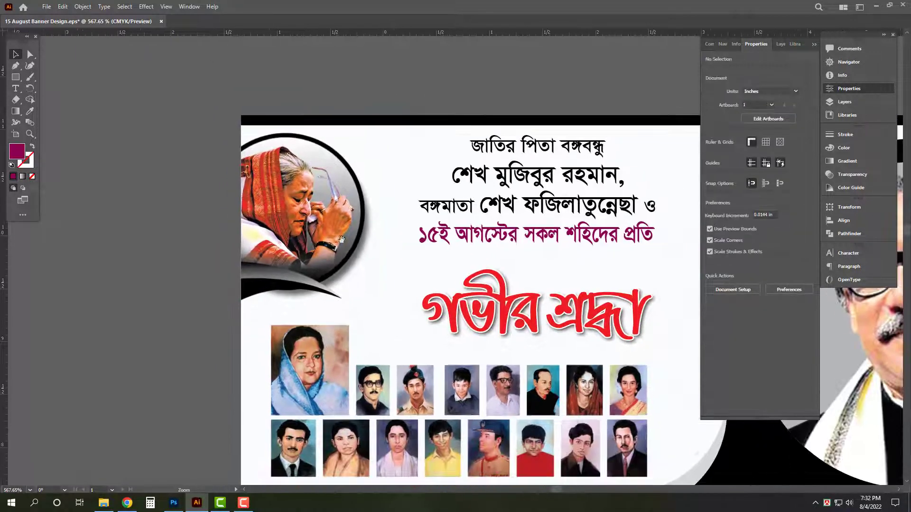
scroll(341, 240, down, 2)
drag(274, 167, 275, 176)
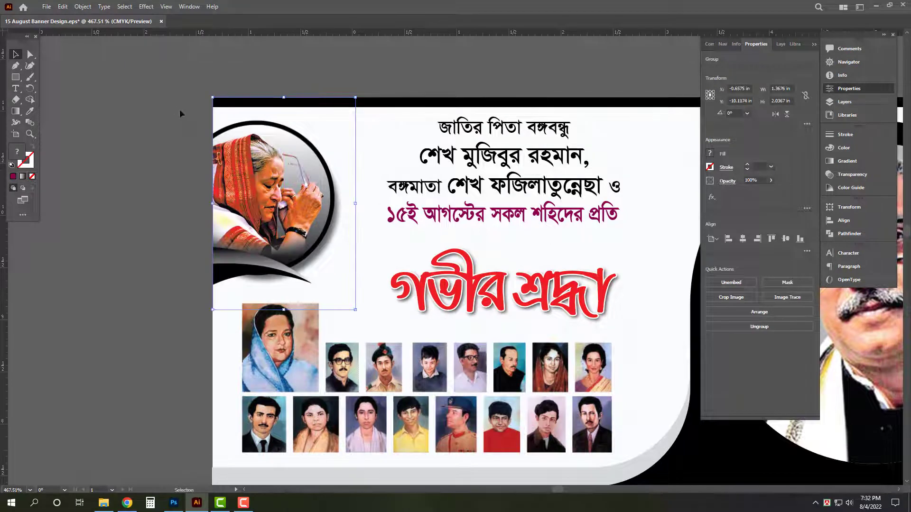
Enlarge the four tribute text lines together to about 2.74 × 1.23 in between the woman's circular portrait and the central circle.
click(503, 214)
scroll(467, 208, down, 3)
scroll(467, 209, up, 4)
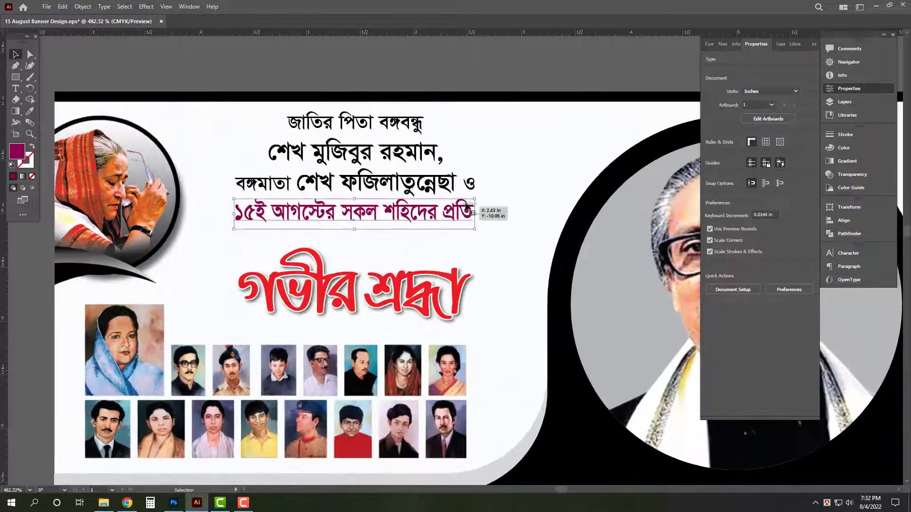
shift+click(467, 186)
drag(476, 229, 506, 245)
drag(236, 178, 211, 180)
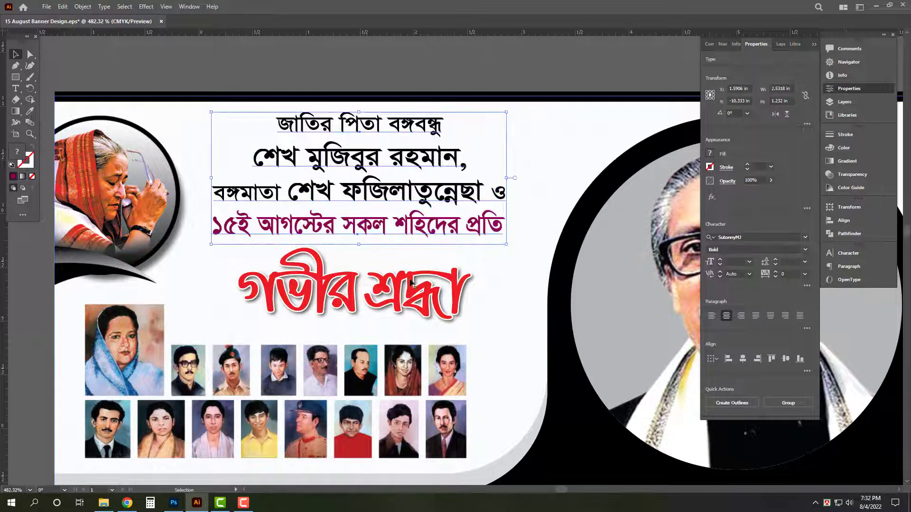
Resize the "গভীর শ্রদ্ধা" heading beneath the tribute lines to about 2.36 × 0.80 in.
click(482, 282)
key(ctrl+y)
click(460, 279)
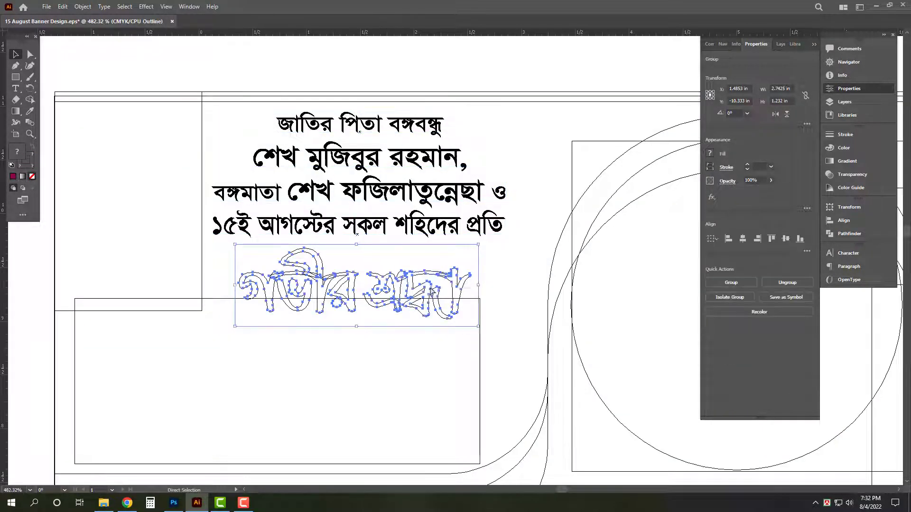
key(ctrl+y)
drag(478, 327, 503, 335)
mouse_move(238, 331)
mouse_down()
mouse_move(252, 335)
mouse_move(221, 339)
mouse_move(249, 333)
mouse_up()
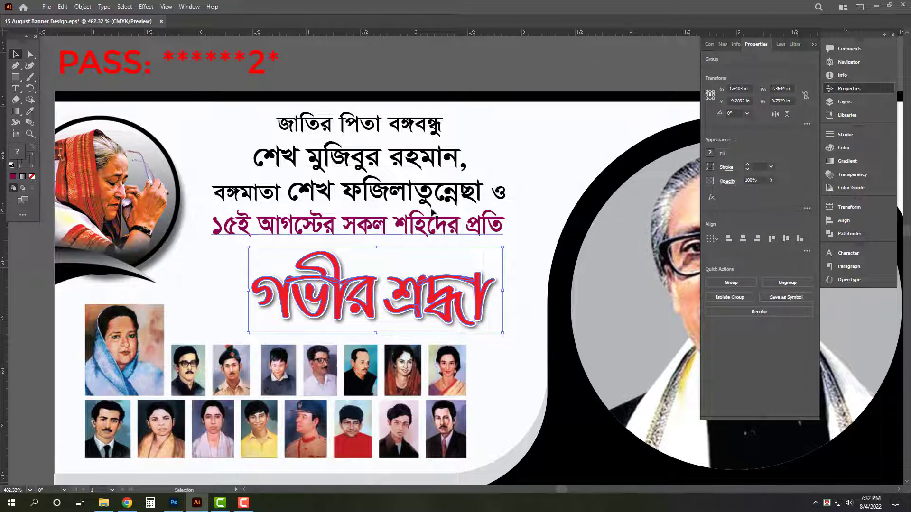
Deselect the heading and save the banner document.
scroll(373, 147, down, 3)
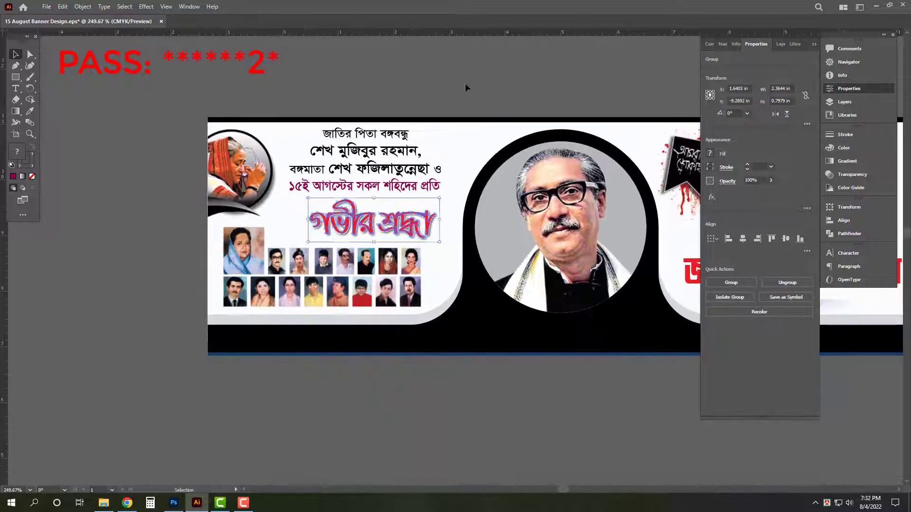
click(465, 83)
drag(465, 84, 288, 123)
key(Tab)
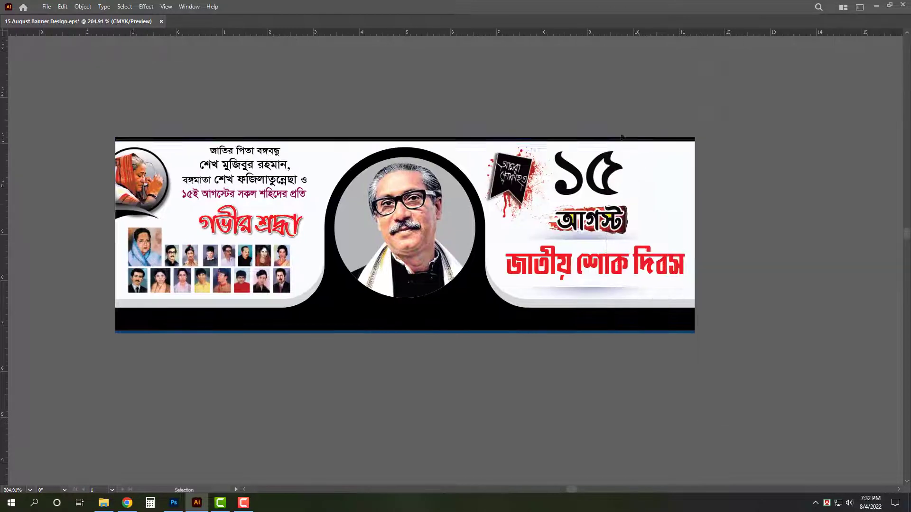
drag(243, 184, 553, 78)
key(ctrl+s)
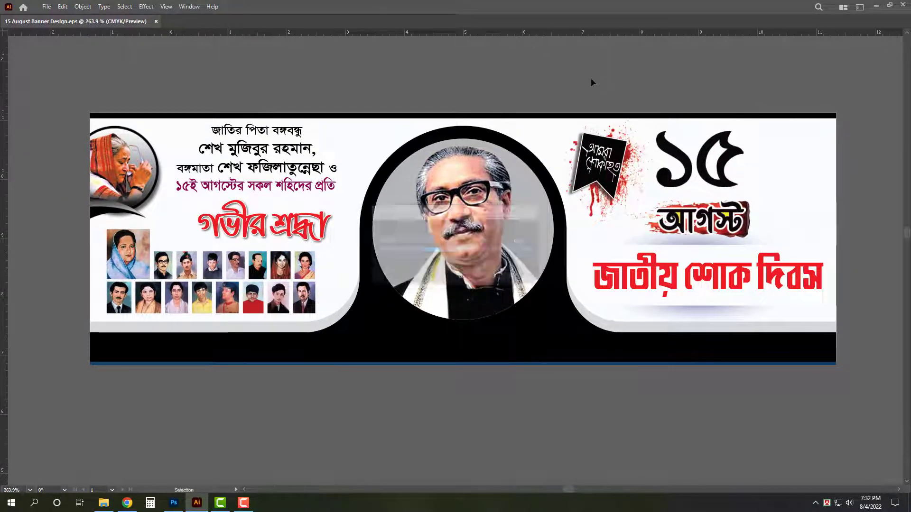
Try to enlarge the central portrait's clipping circle slightly and release its clipping mask.
key(v)
click(494, 253)
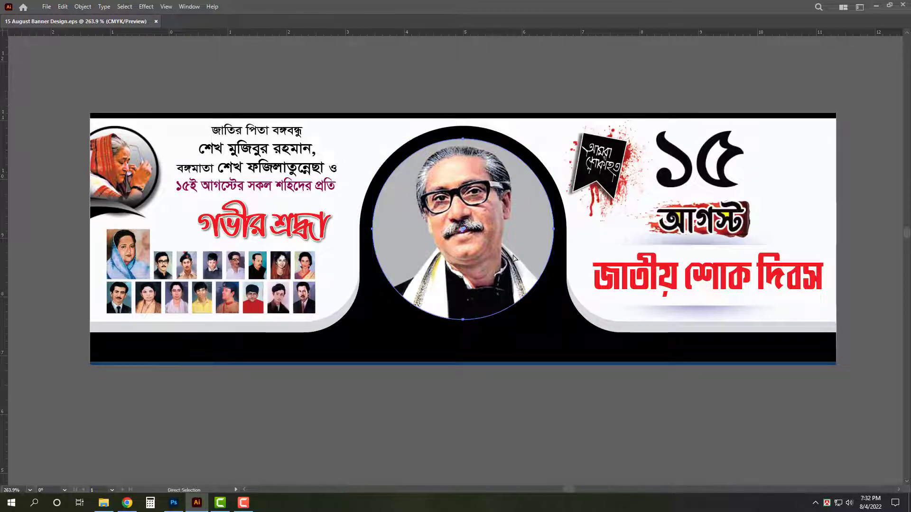
key(v)
drag(554, 230, 559, 231)
right_click(533, 221)
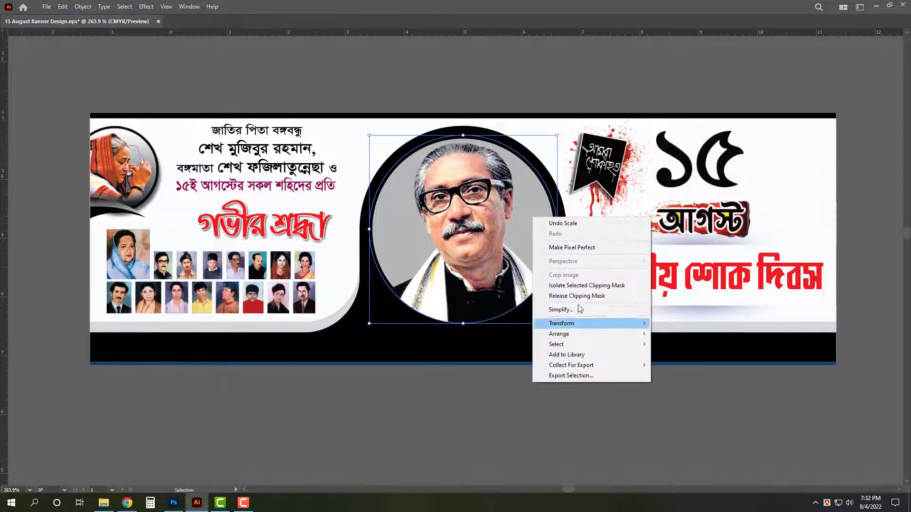
click(563, 302)
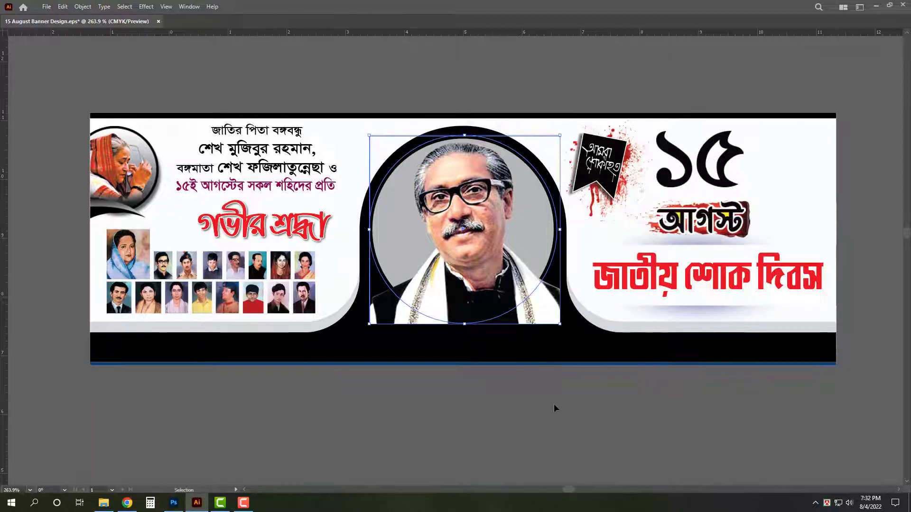
key(ctrl+7)
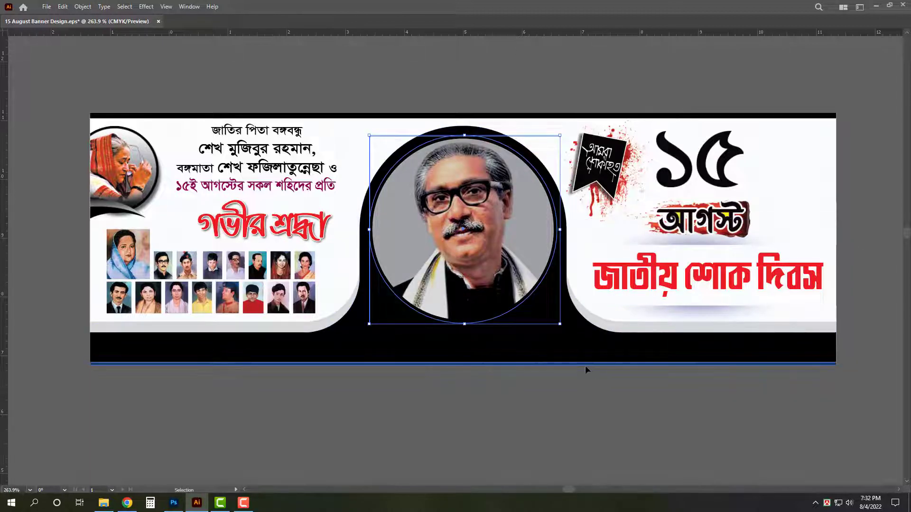
key(Tab)
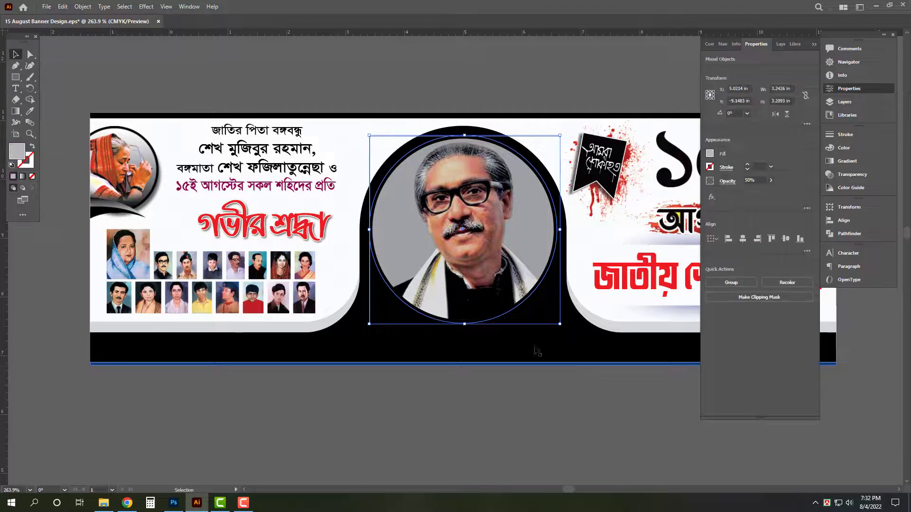
Try a white fill on the enlarged circle over the central portrait, and undo the changes to the portrait.
click(537, 399)
click(565, 223)
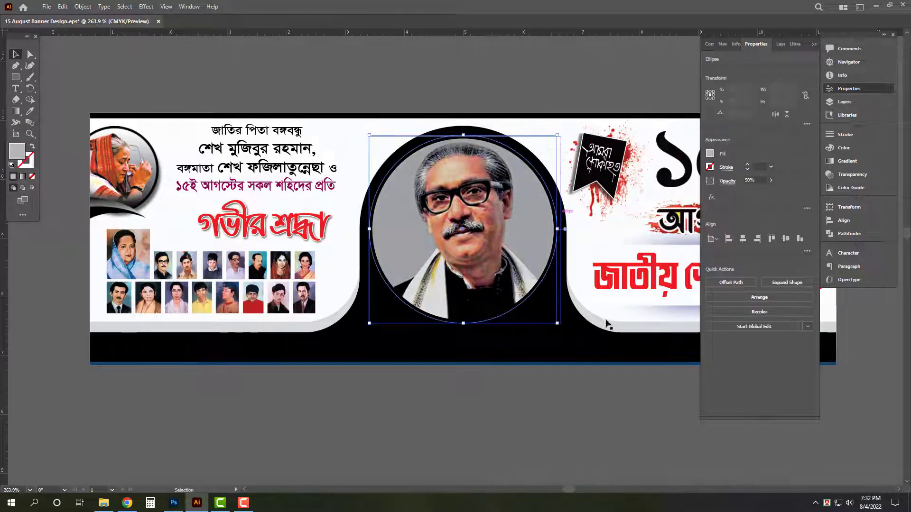
click(844, 147)
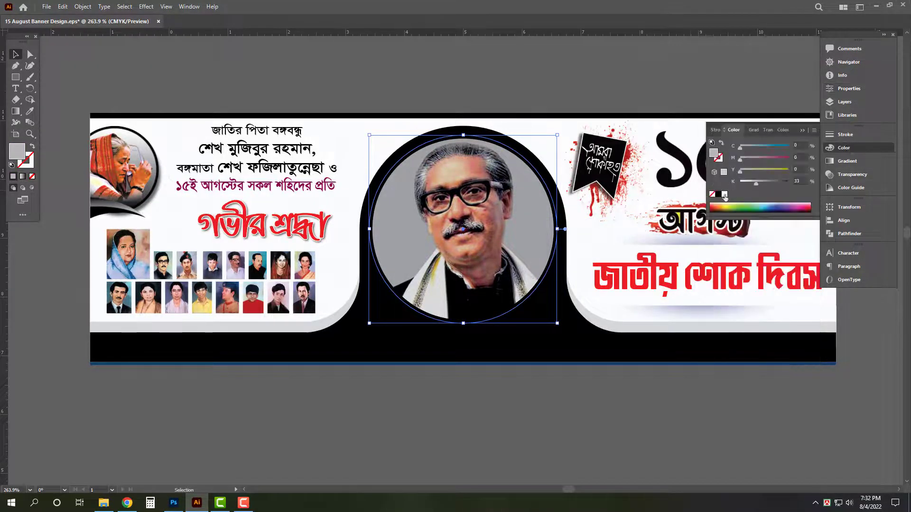
click(724, 195)
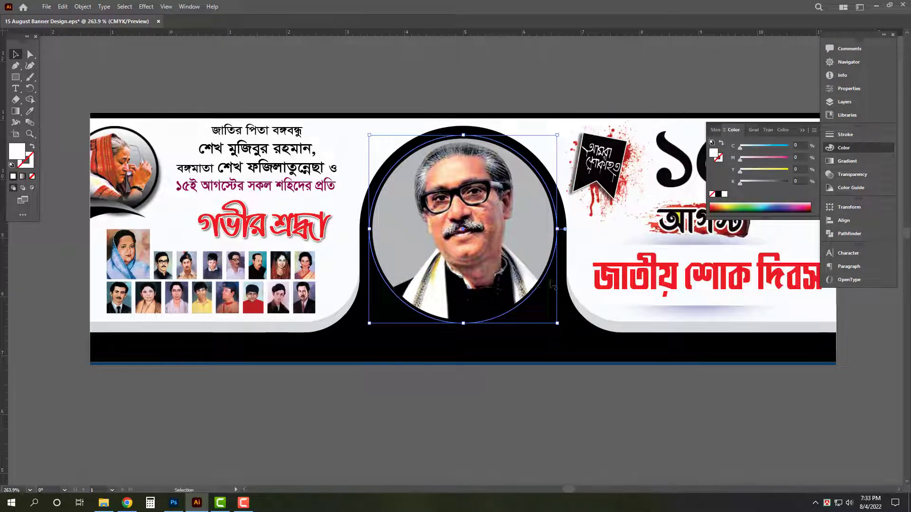
drag(498, 230, 509, 298)
key(ctrl+z)
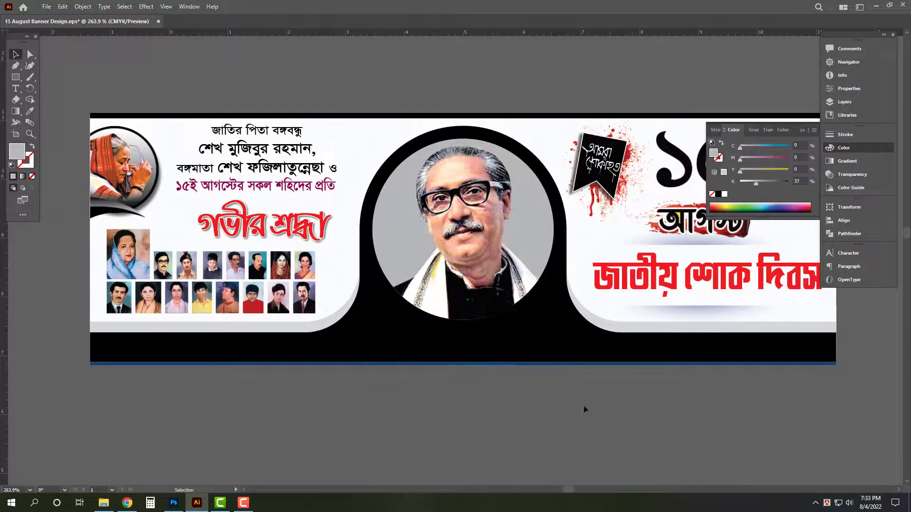
Clear the selection around the central portrait and save the banner document.
click(576, 309)
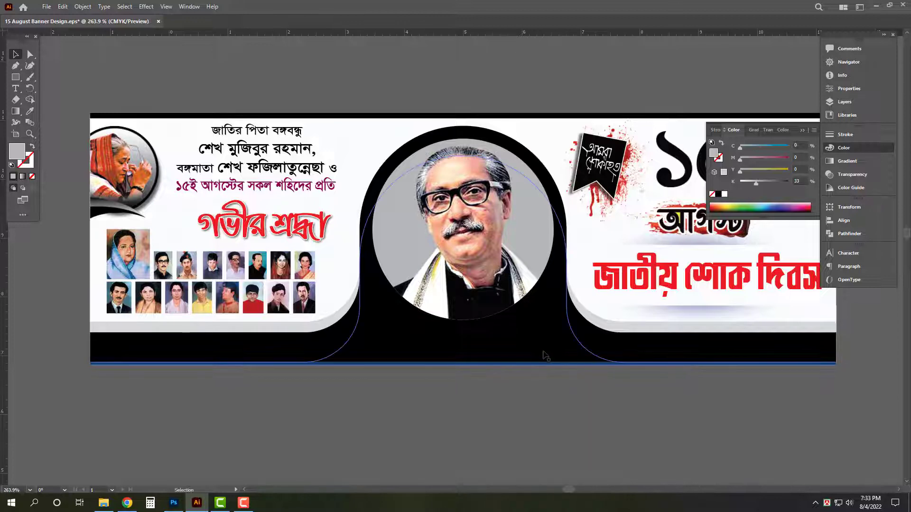
click(504, 400)
click(502, 415)
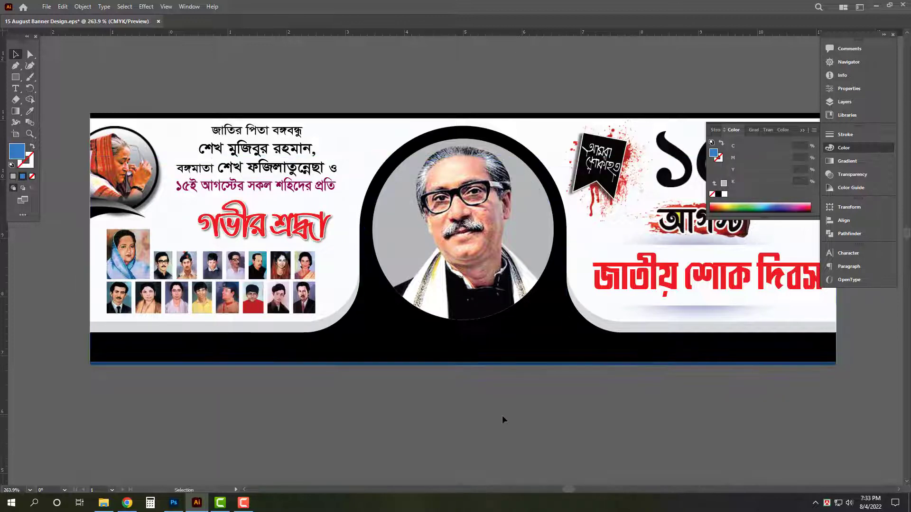
scroll(502, 415, down, 2)
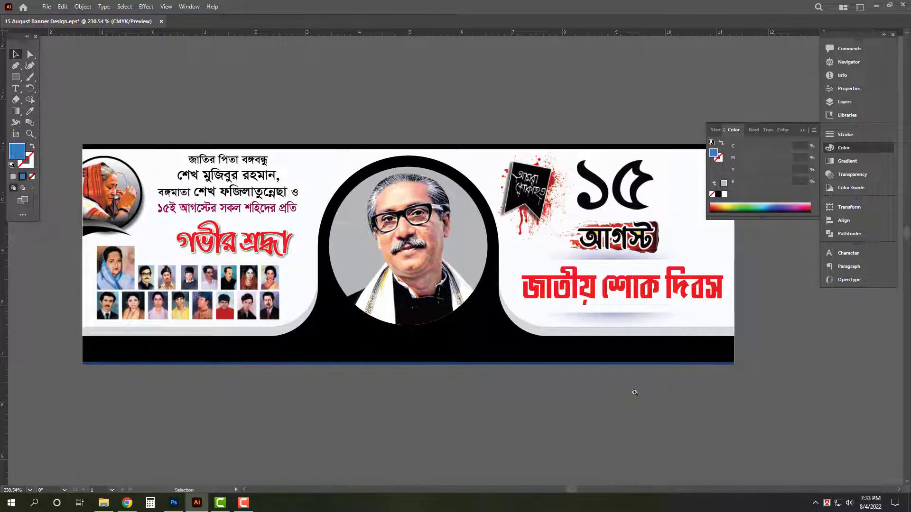
scroll(633, 394, down, 2)
key(Tab)
drag(348, 399, 558, 408)
key(ctrl+s)
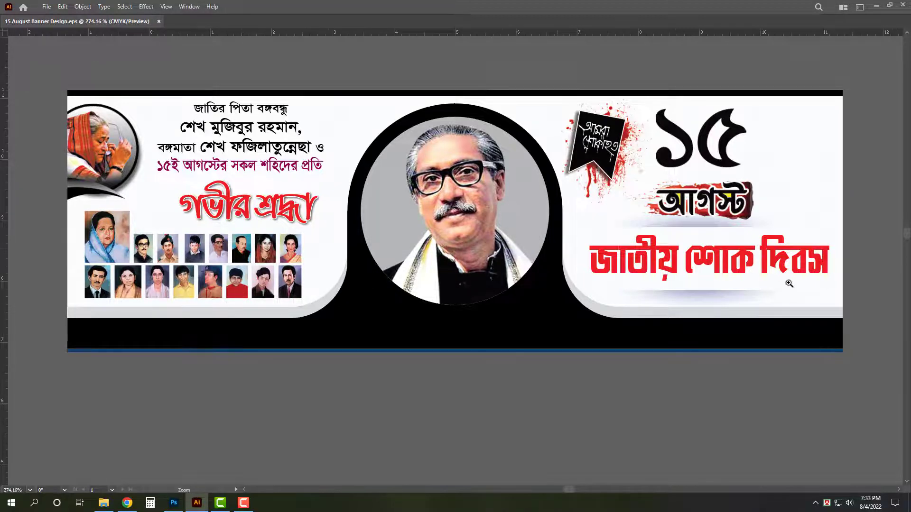
Narrow the red "জাতীয় শোক দিবস" heading slightly from its outer end.
drag(789, 283, 792, 282)
drag(792, 282, 545, 303)
drag(494, 268, 504, 272)
click(503, 272)
key(Tab)
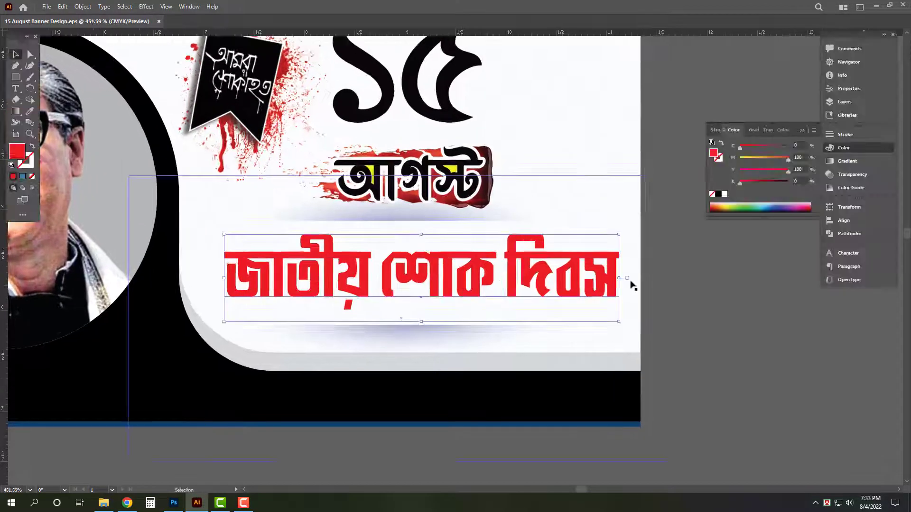
drag(618, 278, 612, 280)
Add a Multiply drop shadow to the "জাতীয় শোক দিবস" heading with 75% opacity, 0.03 in X and Y offsets, and 0.03 in blur.
click(146, 6)
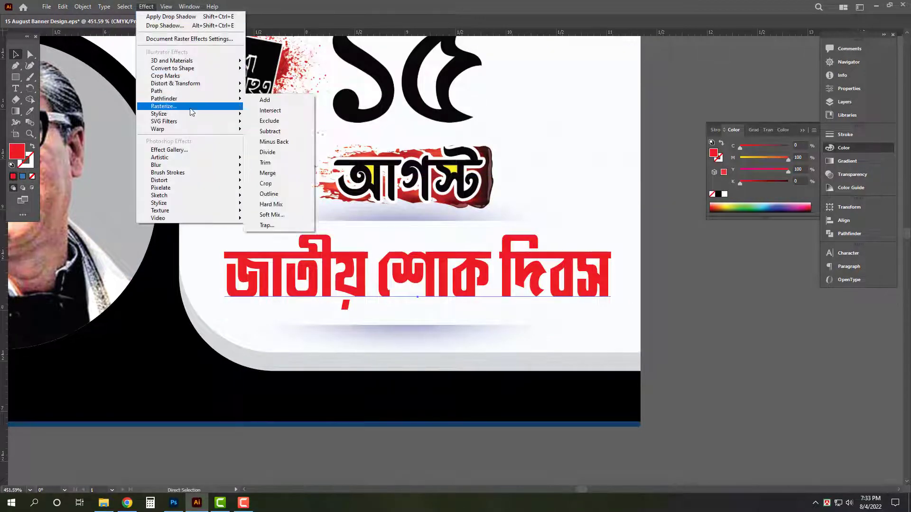
click(268, 115)
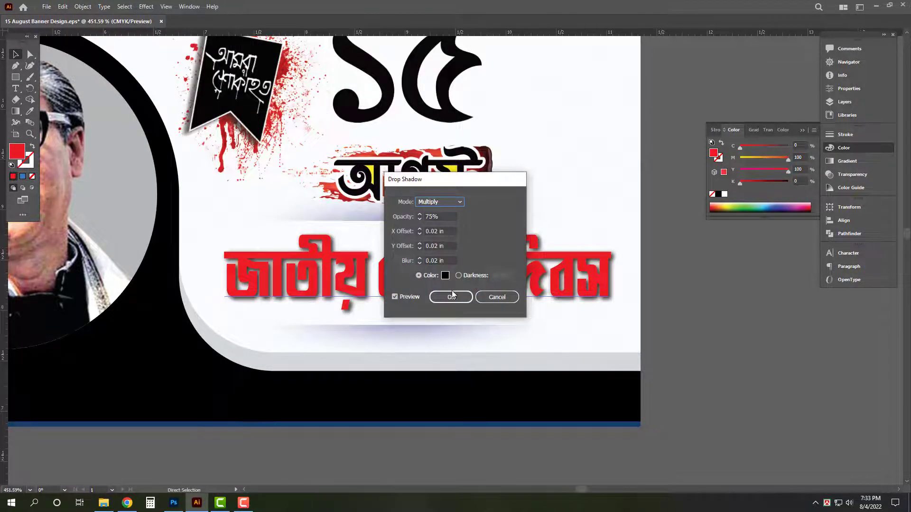
click(402, 232)
text(.03)
key(Tab)
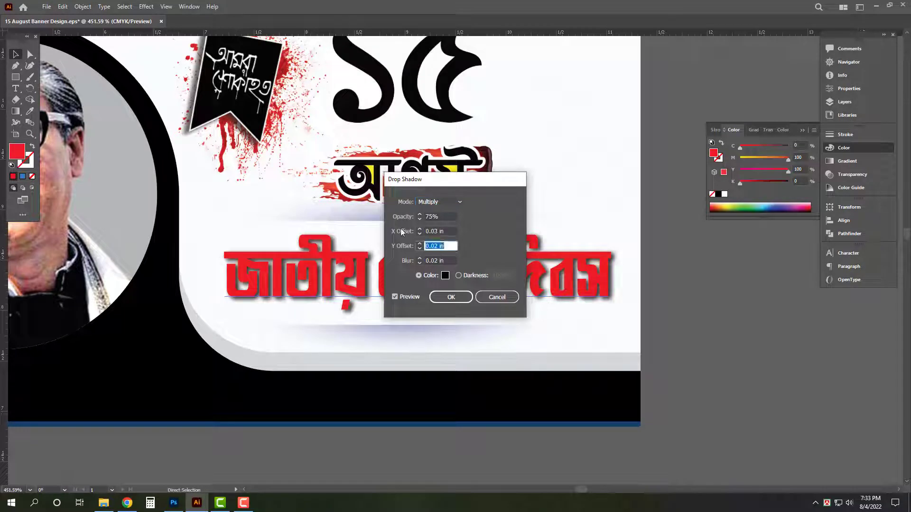
text(.03)
key(Tab)
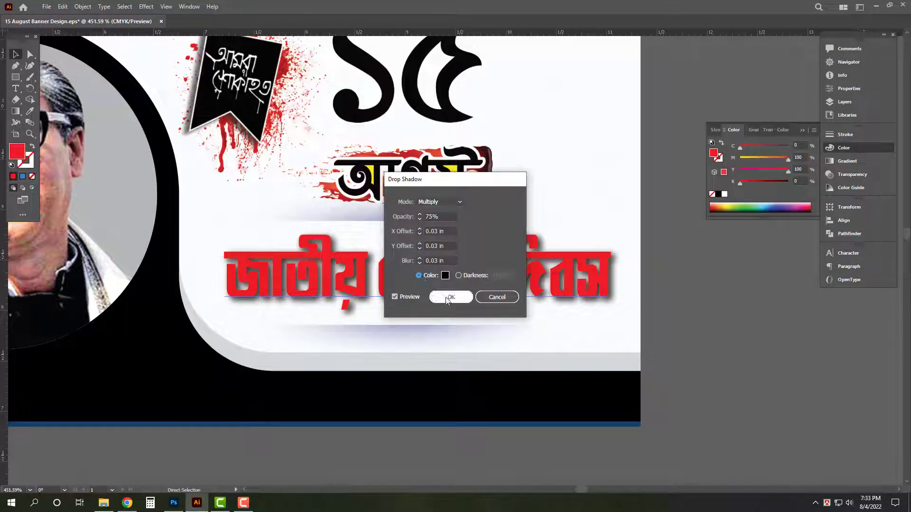
click(451, 297)
click(85, 8)
click(133, 129)
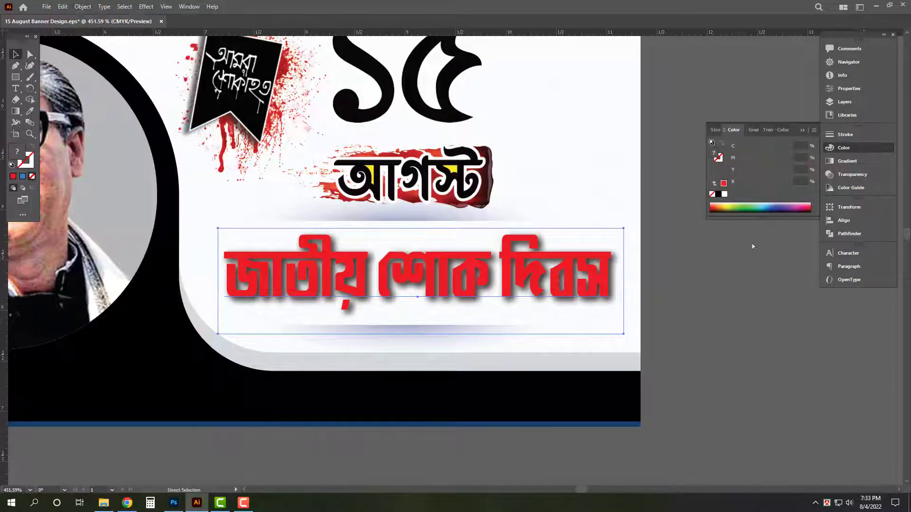
key(ctrl+z)
Give the "জাতীয় শোক দিবস" heading a 3 pt white stroke behind its red fill and deselect it.
click(850, 135)
text(2)
key(Return)
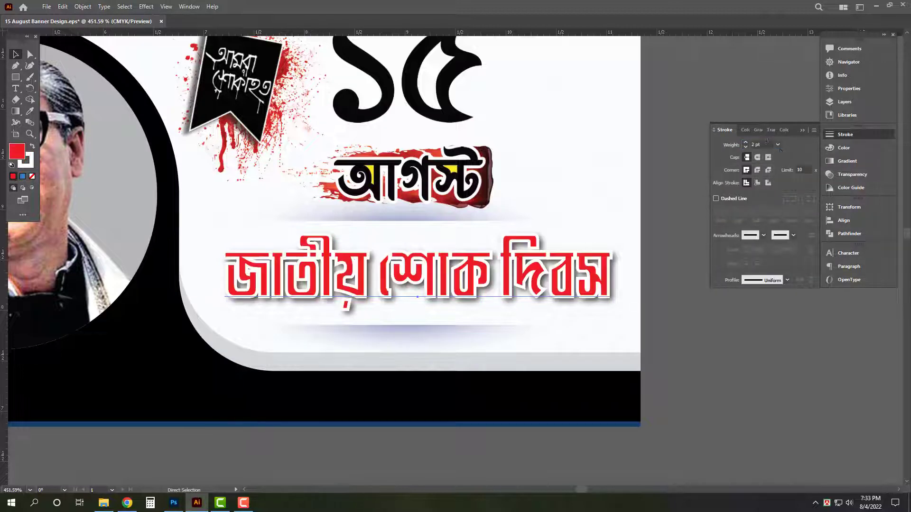
double_click(765, 144)
text(3)
key(Return)
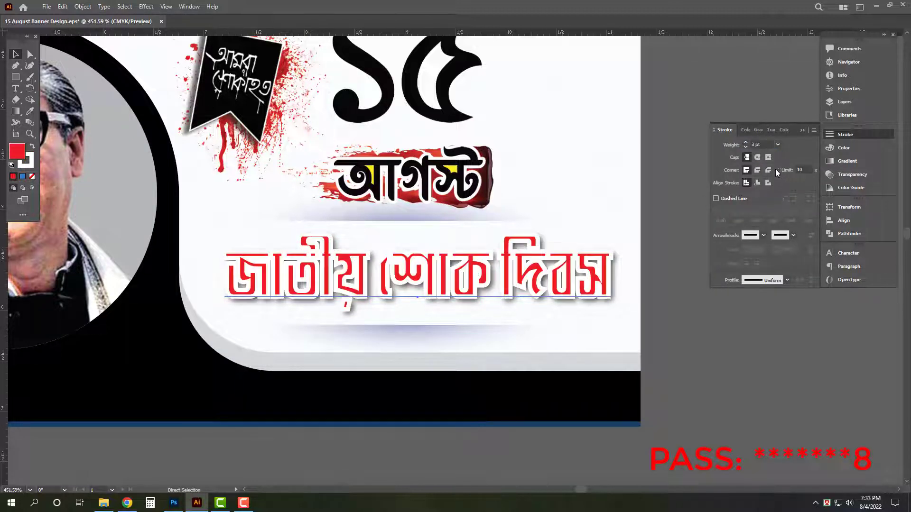
key(v)
key(Tab)
click(705, 306)
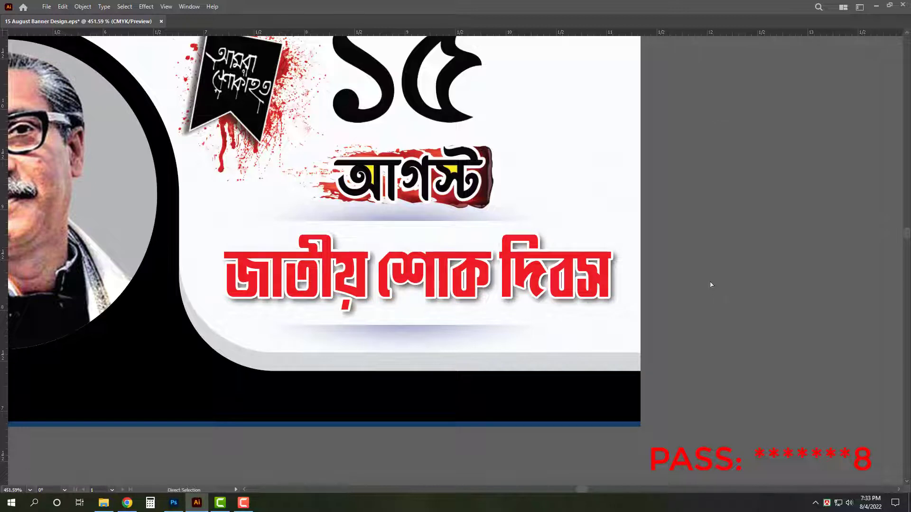
Save the banner document.
scroll(712, 275, down, 3)
drag(497, 326, 625, 326)
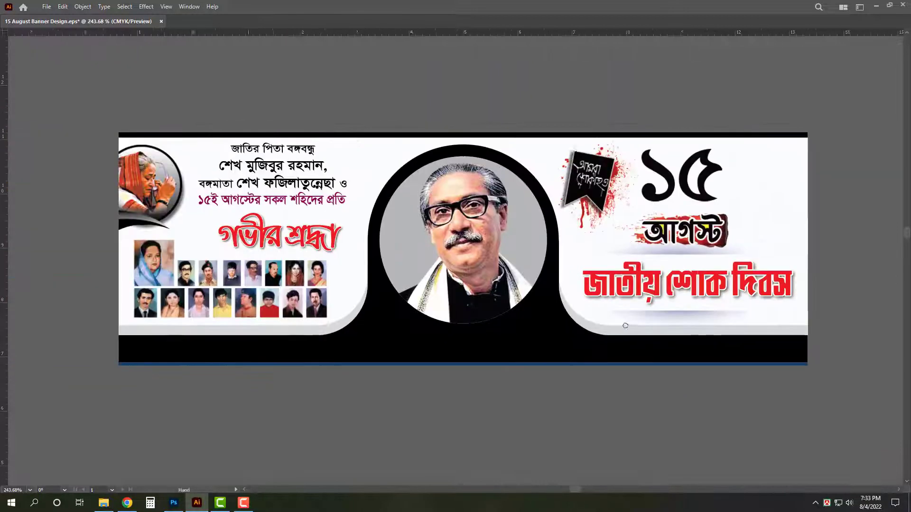
scroll(626, 326, up, 1)
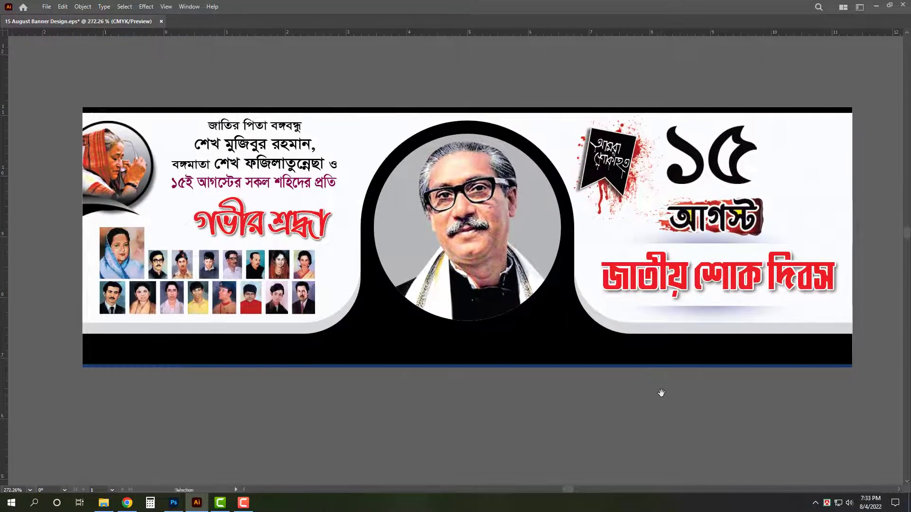
key(ctrl+s)
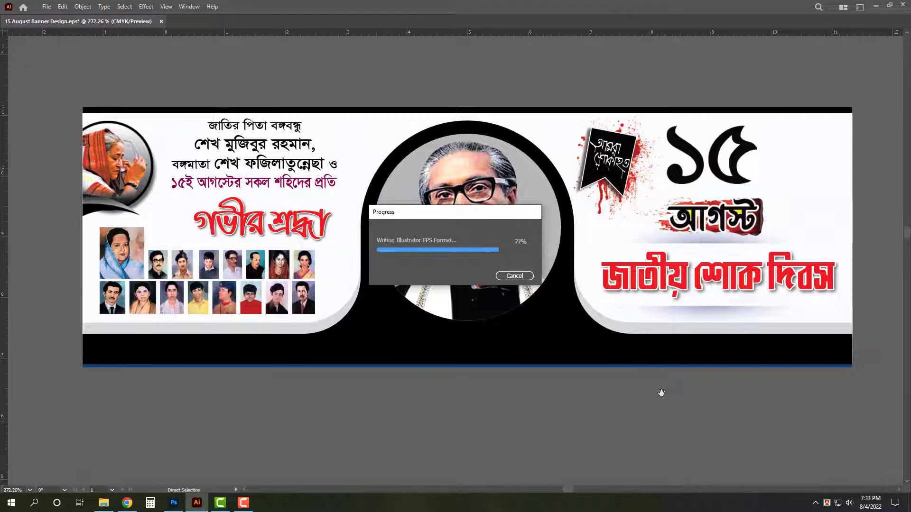